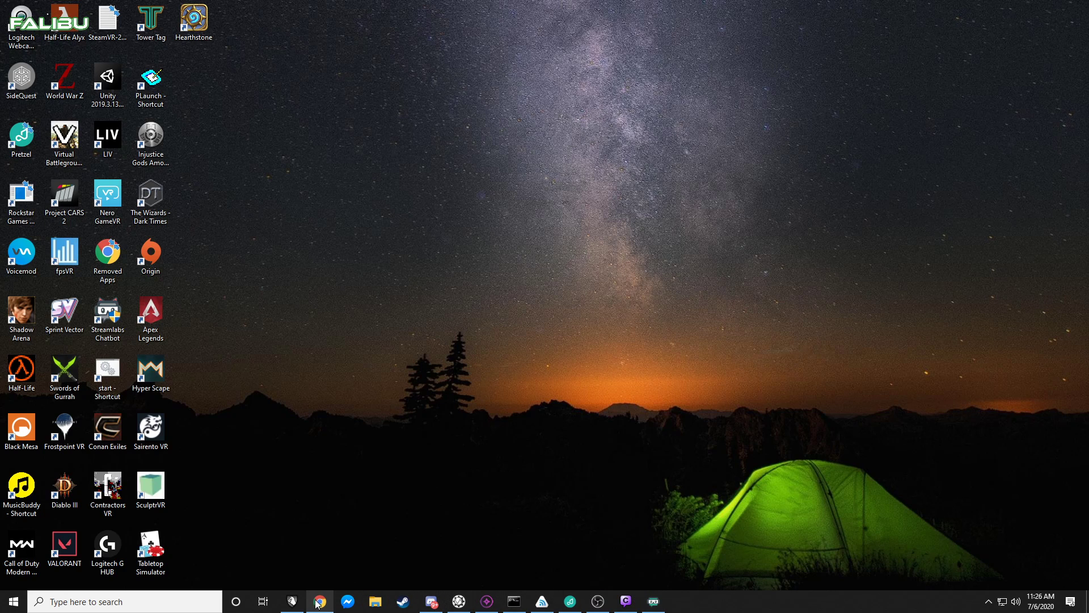
mouse_move(289, 603)
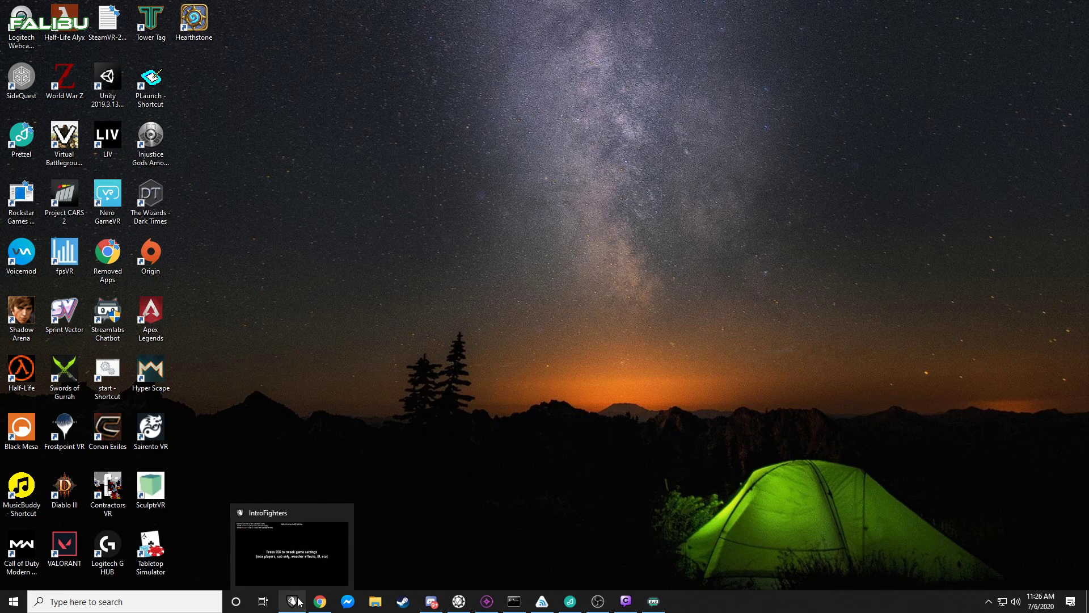
mouse_move(491, 607)
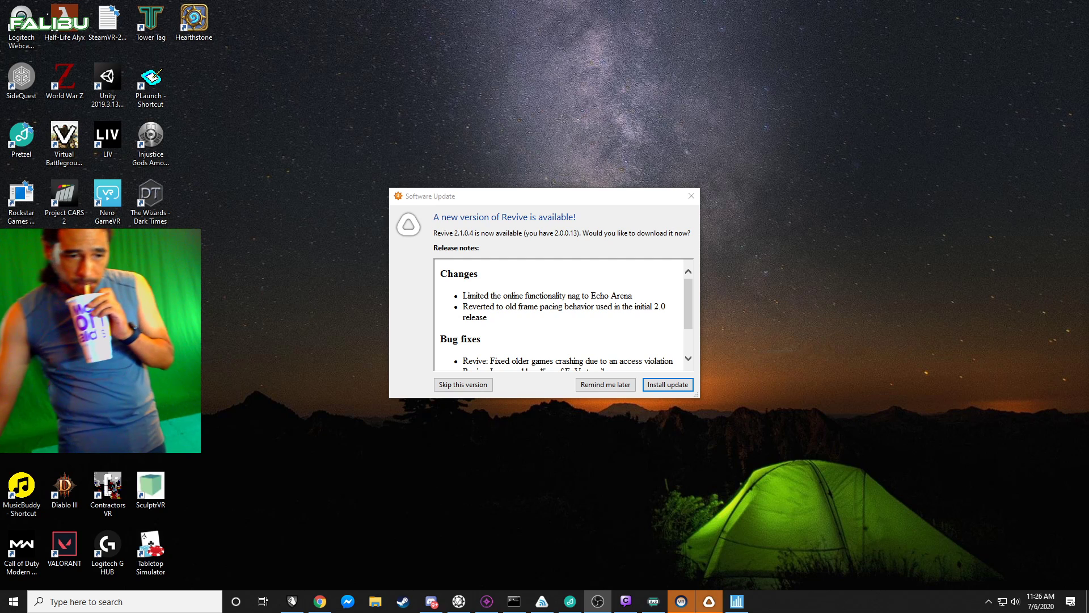
Postpone the Revive software update with a later reminder and choose an option from Revive's background icon
click(634, 385)
click(988, 602)
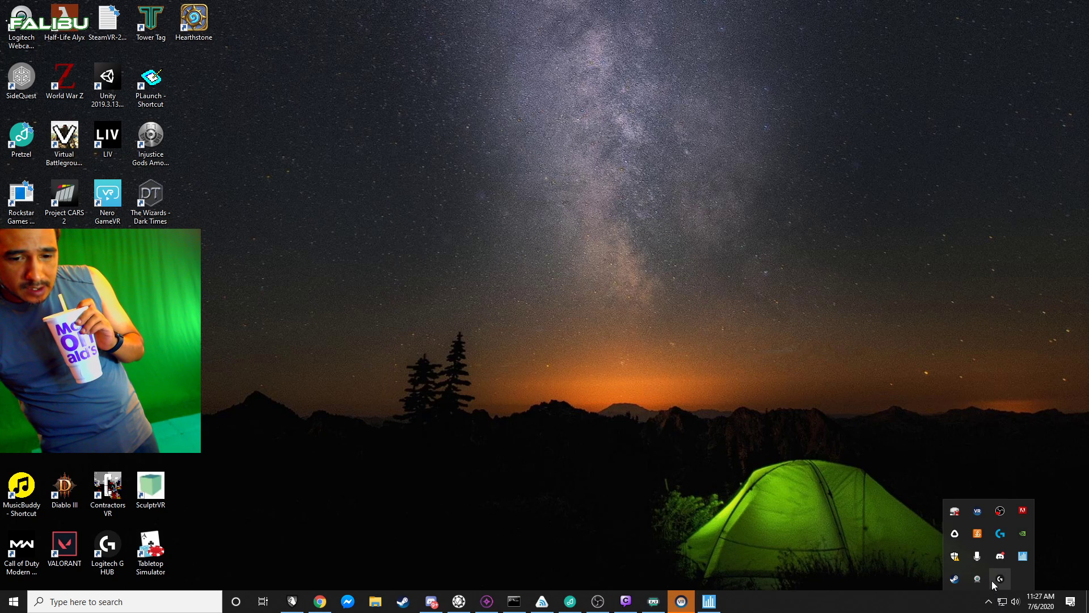
right_click(955, 533)
click(974, 448)
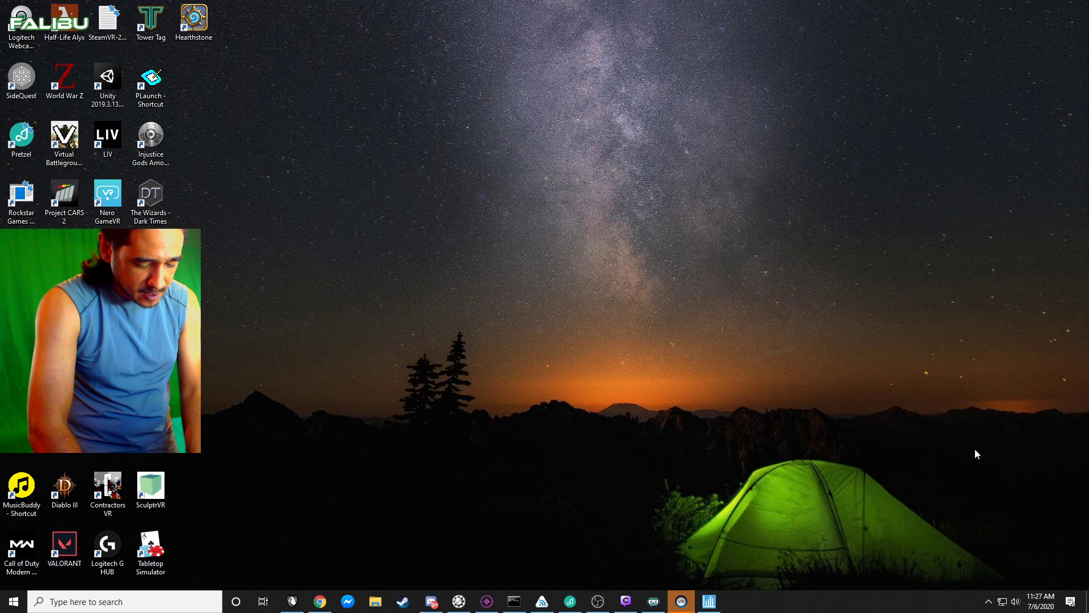
Search the computer for "steamvr" and launch SteamVR
key(super)
text(steamvr)
key(Return)
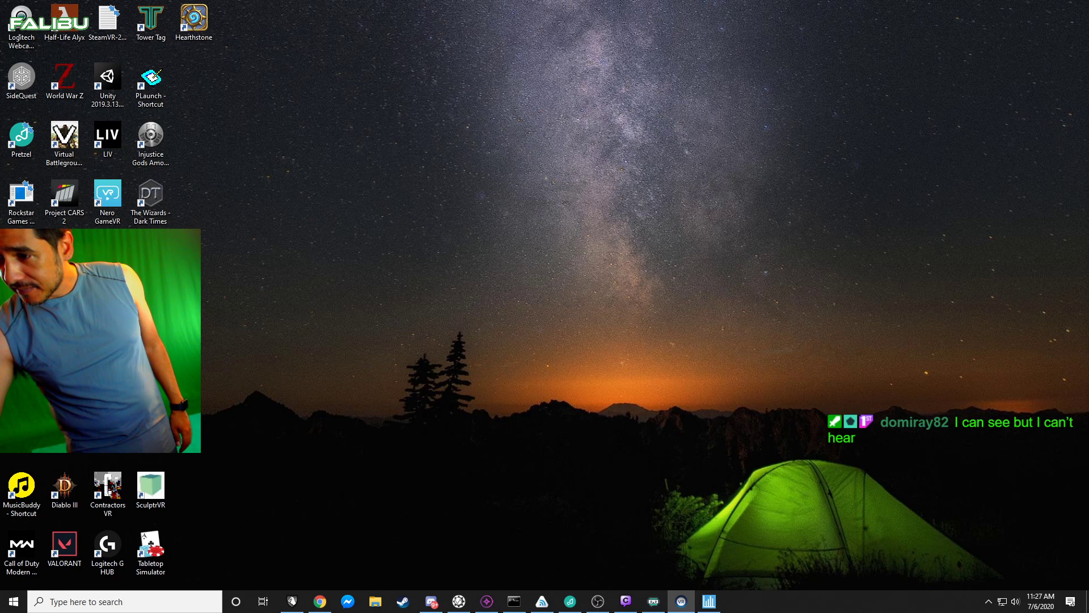
key(alt+Tab)
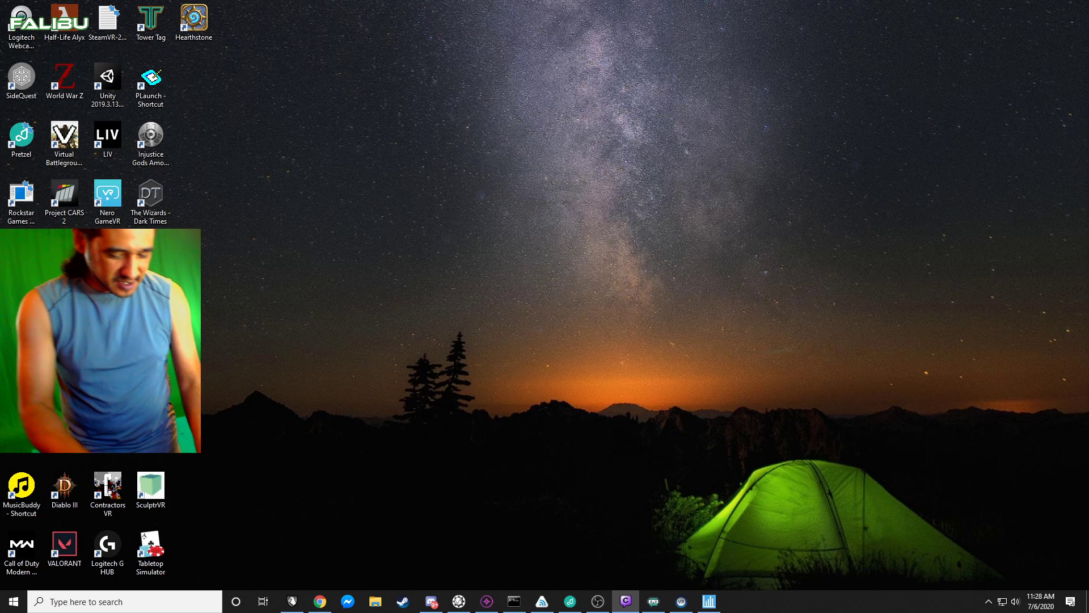
Launch the LIV app and start its mixed-reality capture output
key(super)
text(liv)
key(Return)
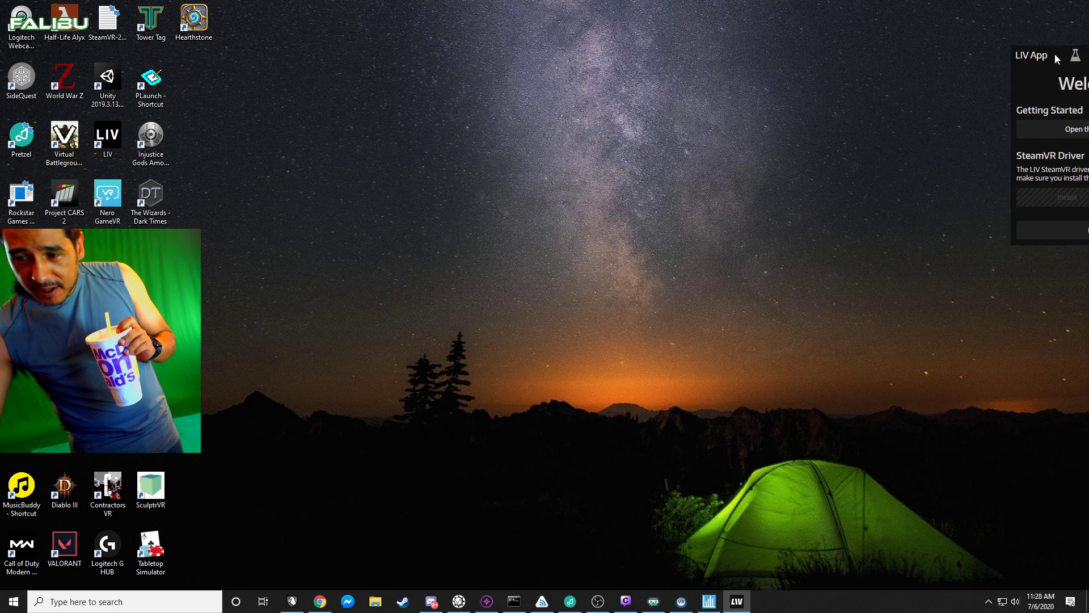
click(910, 216)
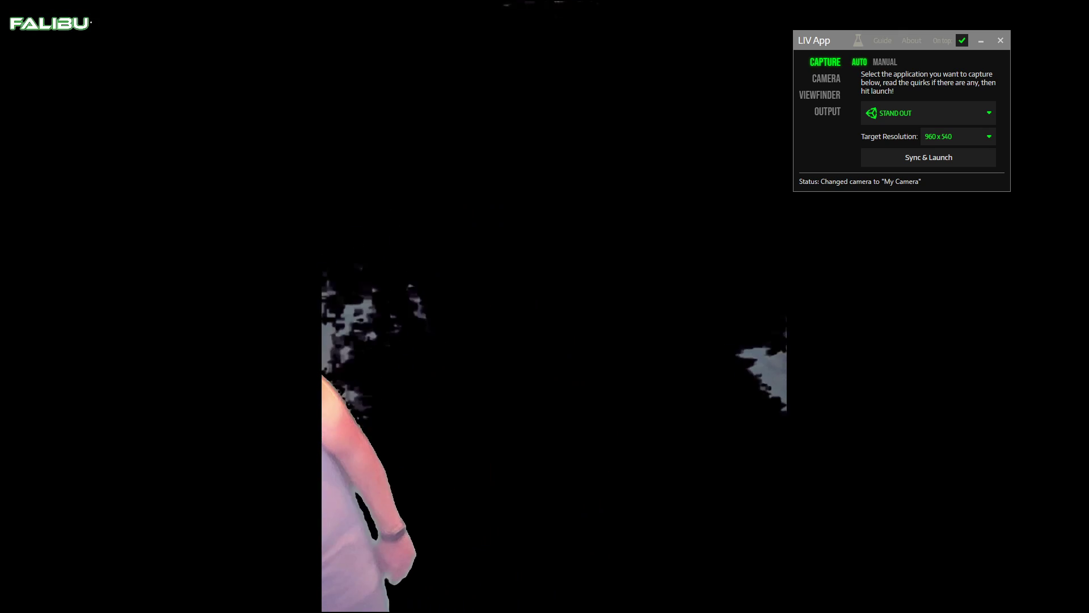
Open the My Camera profile in LIV for editing
click(827, 80)
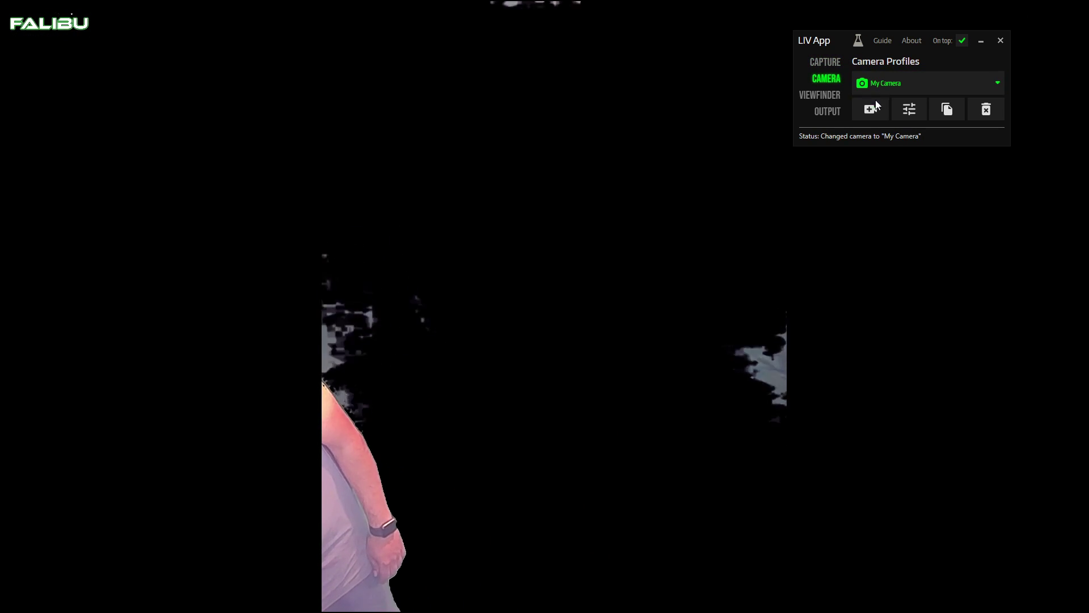
click(901, 112)
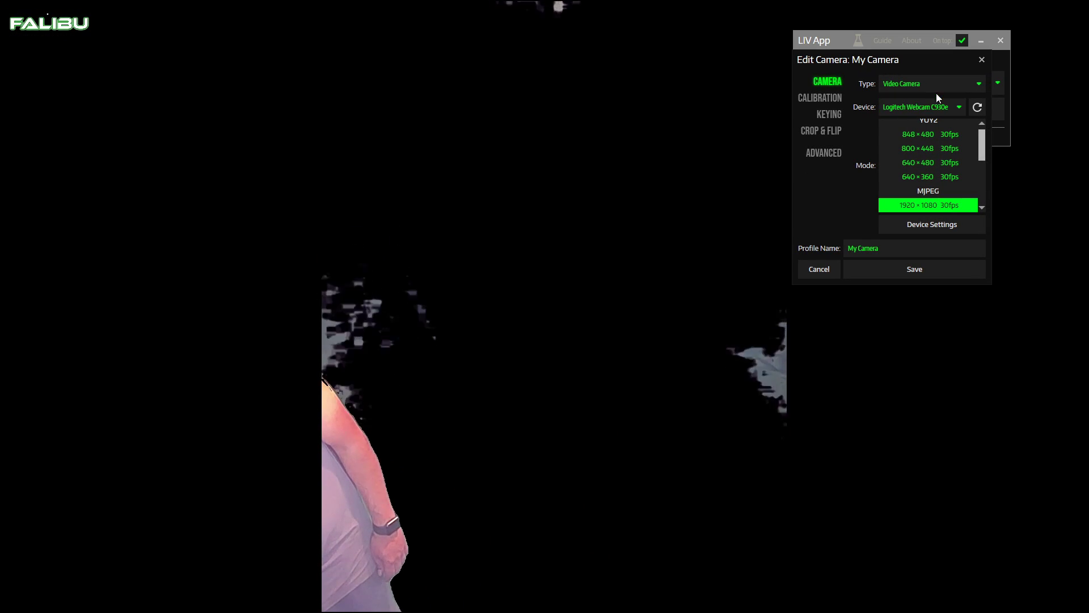
click(982, 59)
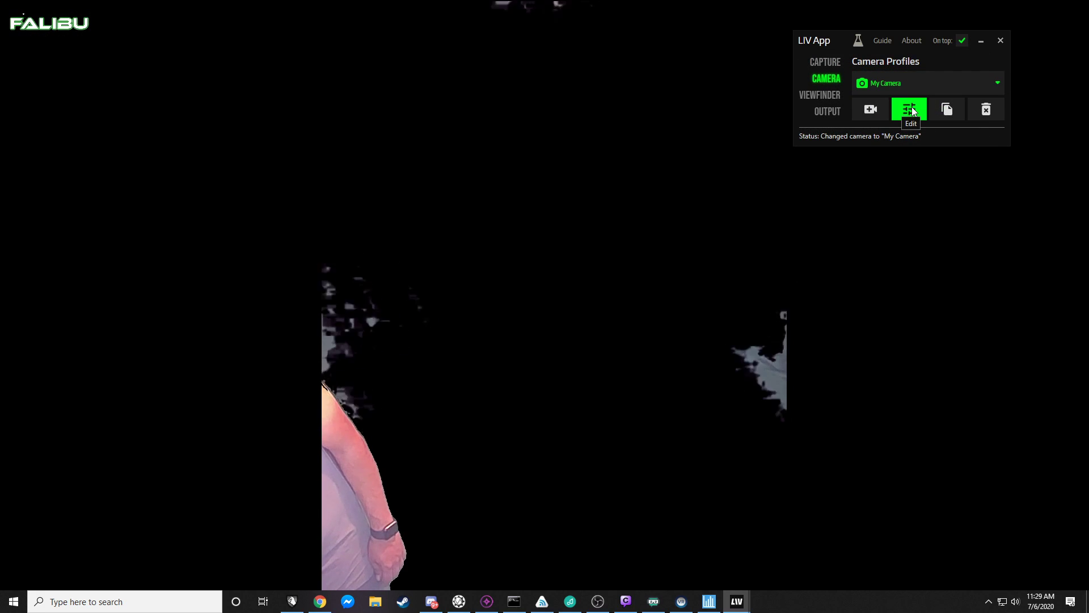
click(912, 109)
click(911, 107)
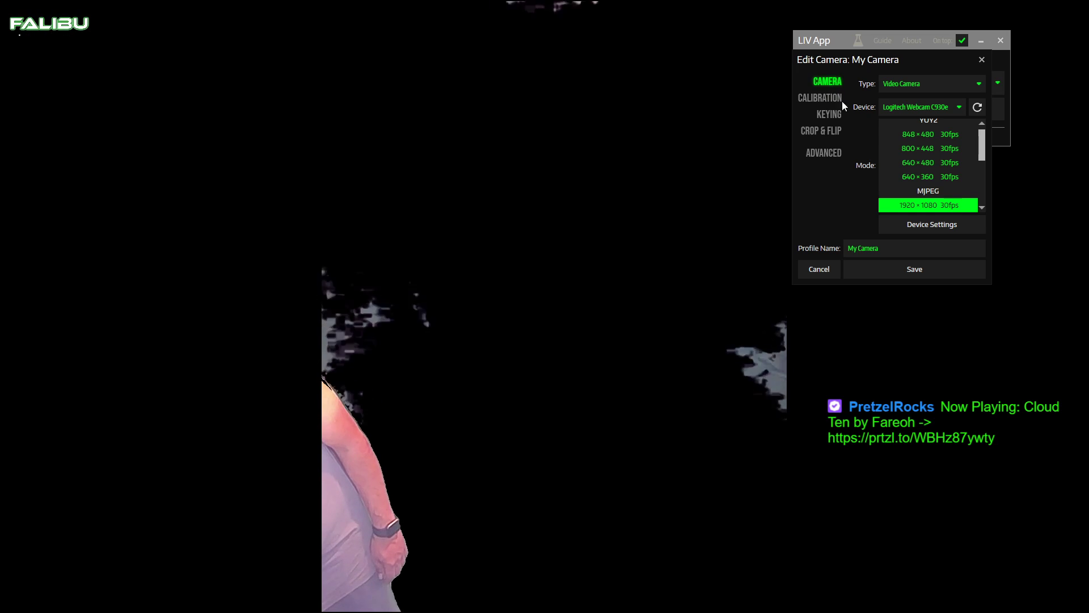
In the webcam's device settings, set the exposure to -6 and turn off low light compensation
click(907, 223)
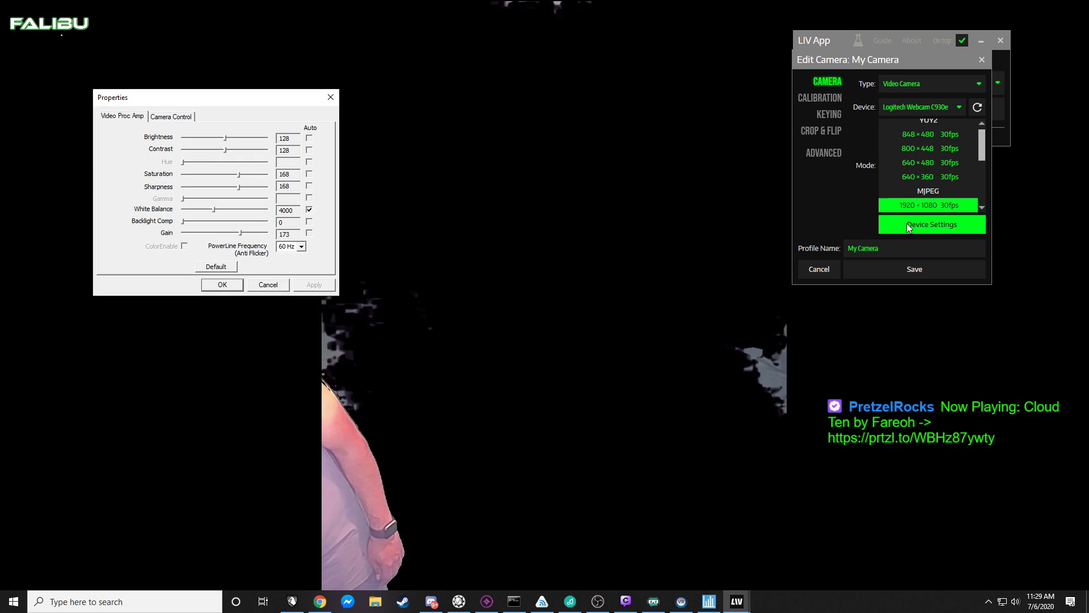
click(182, 117)
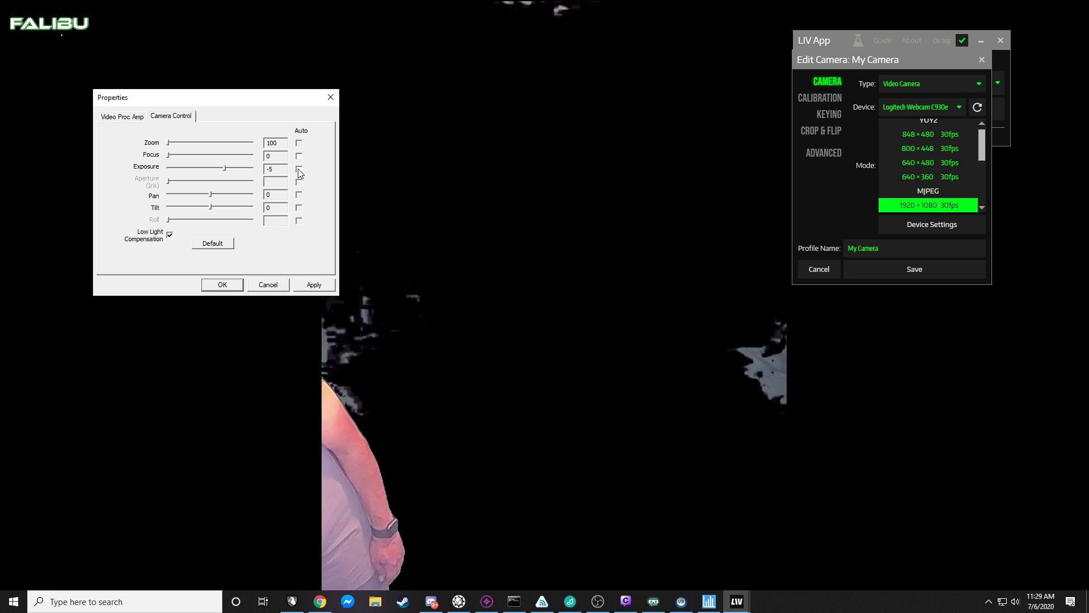
click(218, 168)
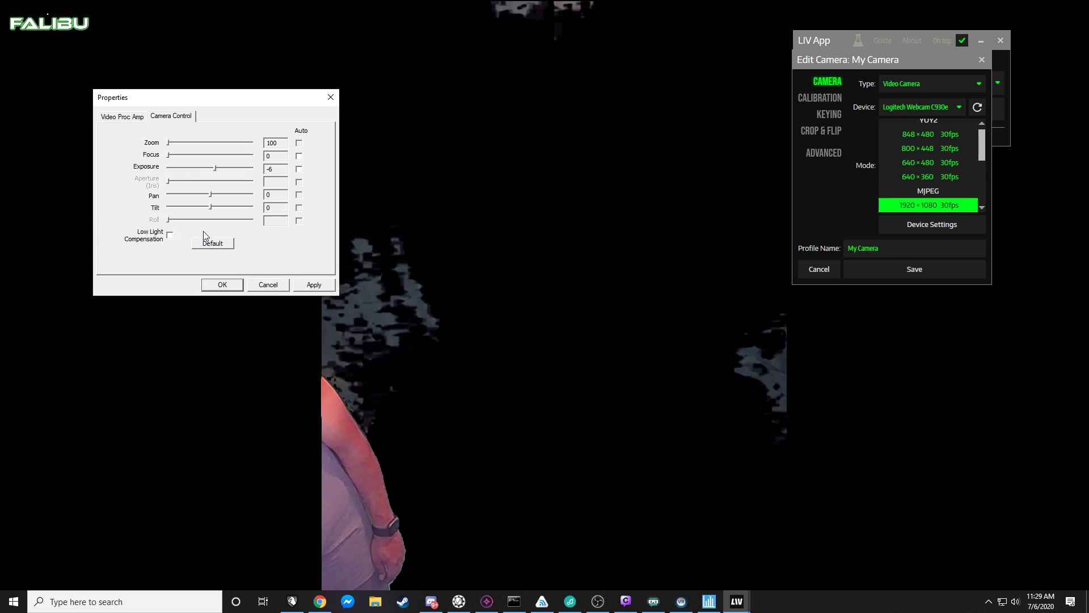
click(223, 168)
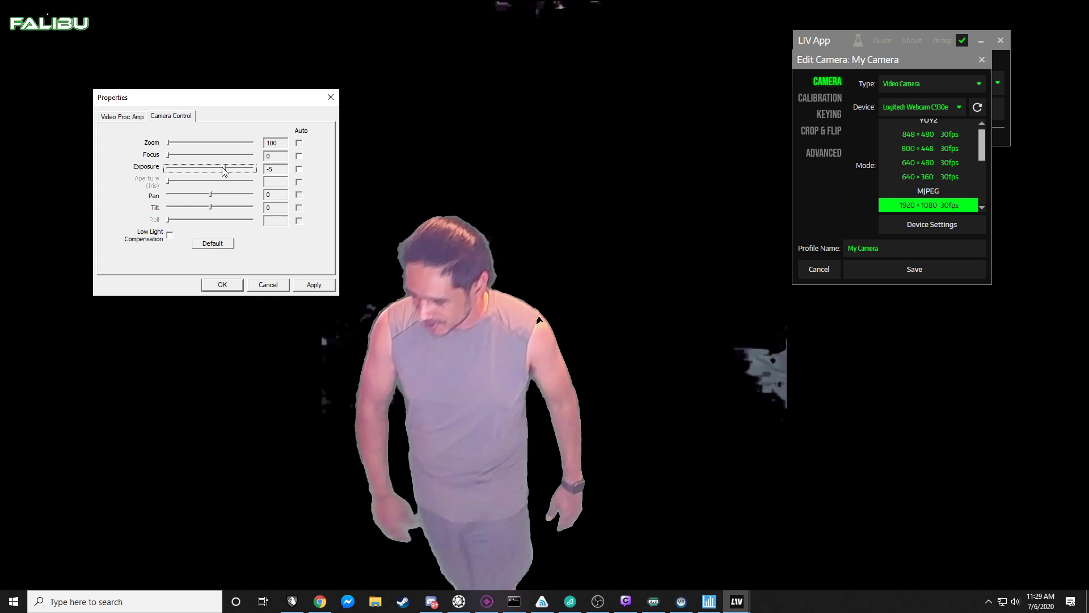
click(219, 169)
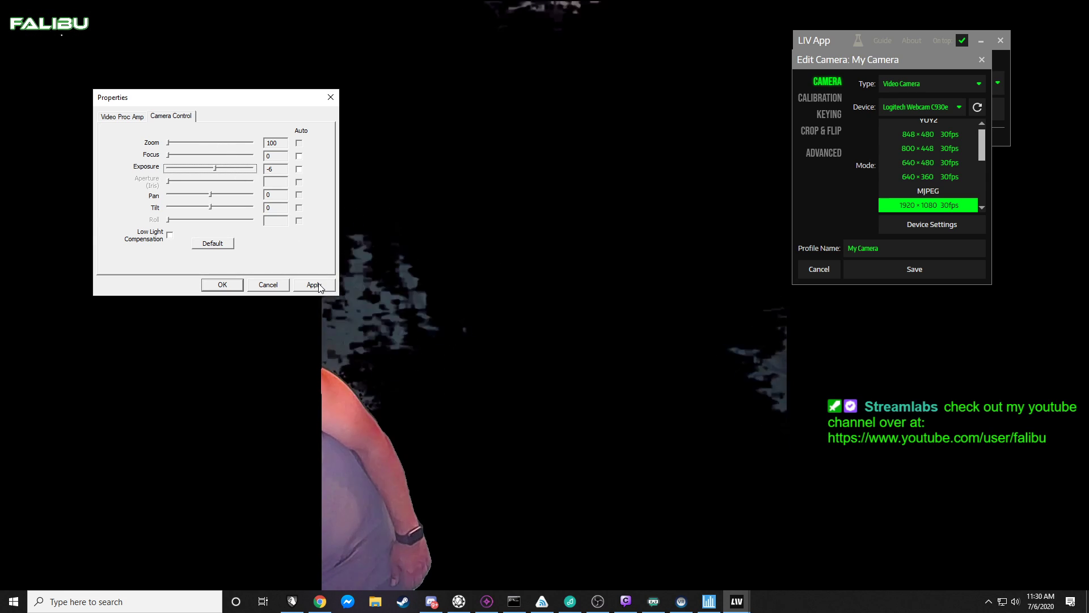
click(234, 285)
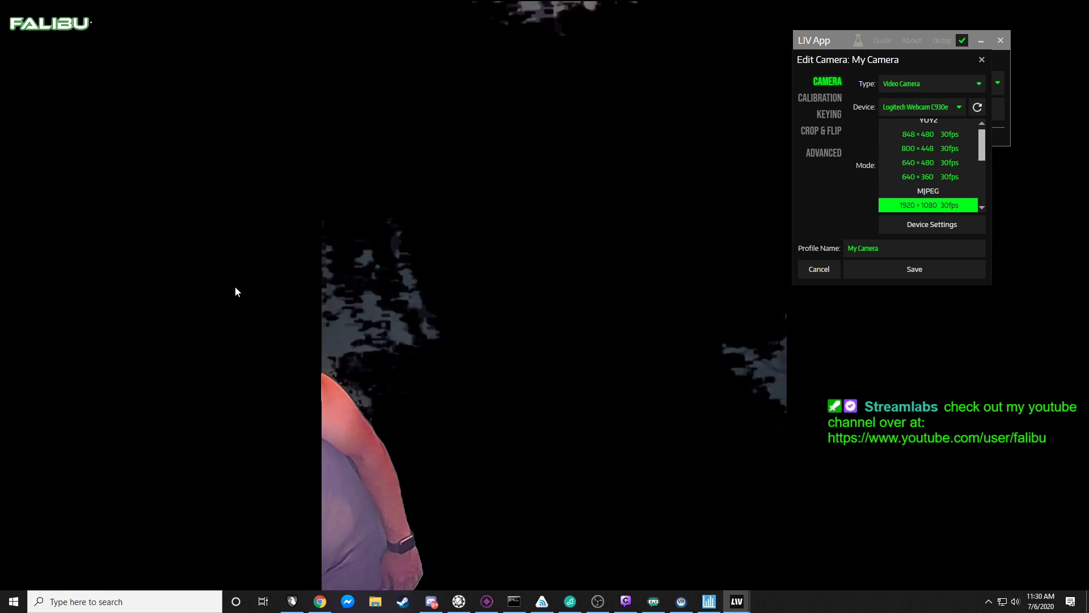
Set the My Camera keying color to the green #51FF00 with hue 100, and keep the unsaved changes
click(835, 115)
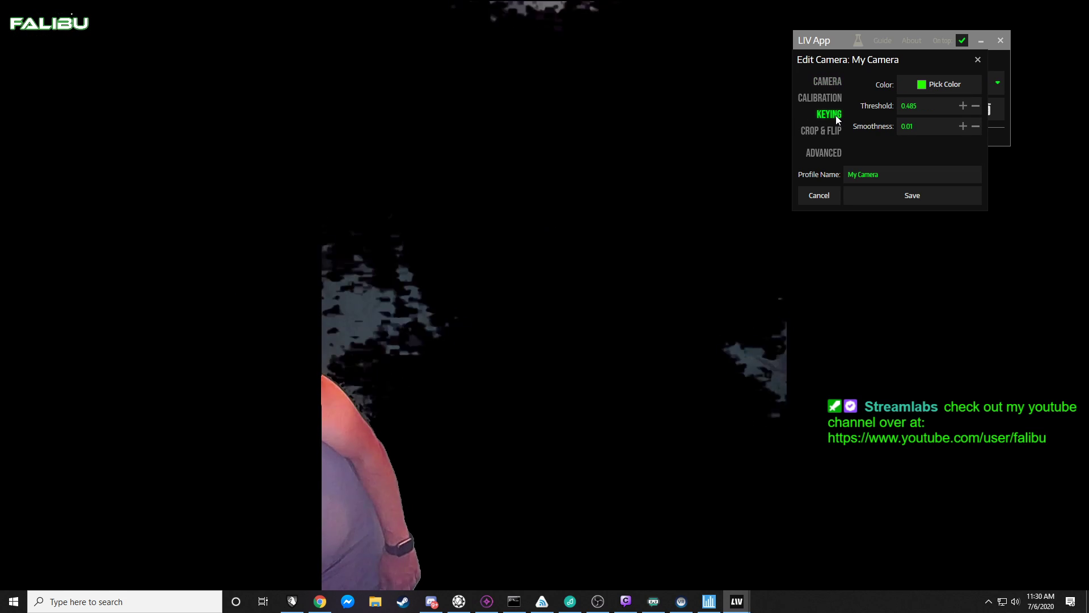
click(967, 84)
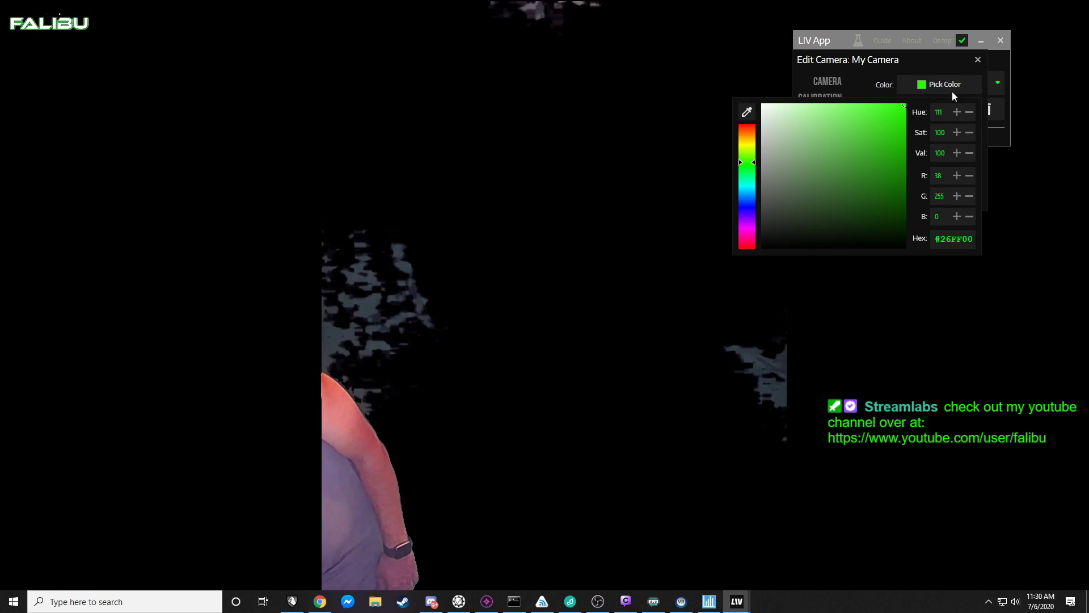
click(748, 163)
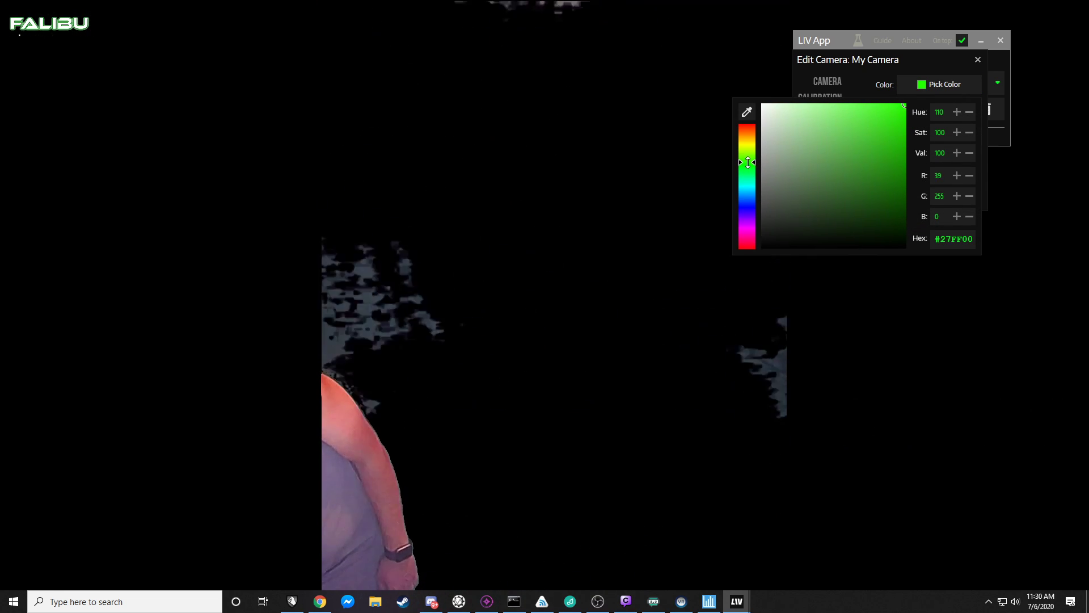
drag(748, 162, 748, 162)
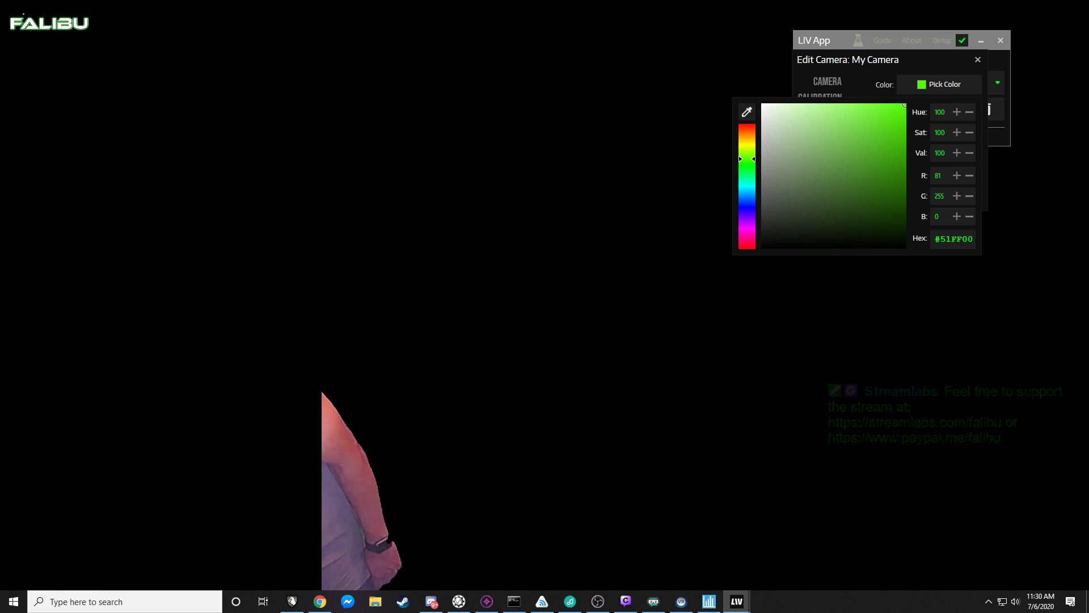
click(977, 60)
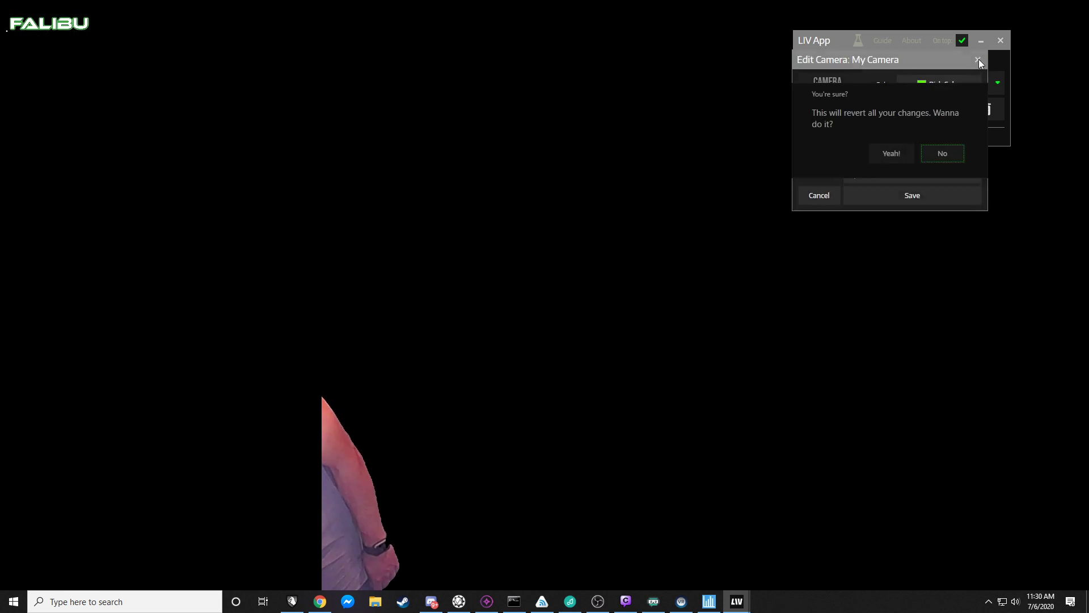
click(941, 155)
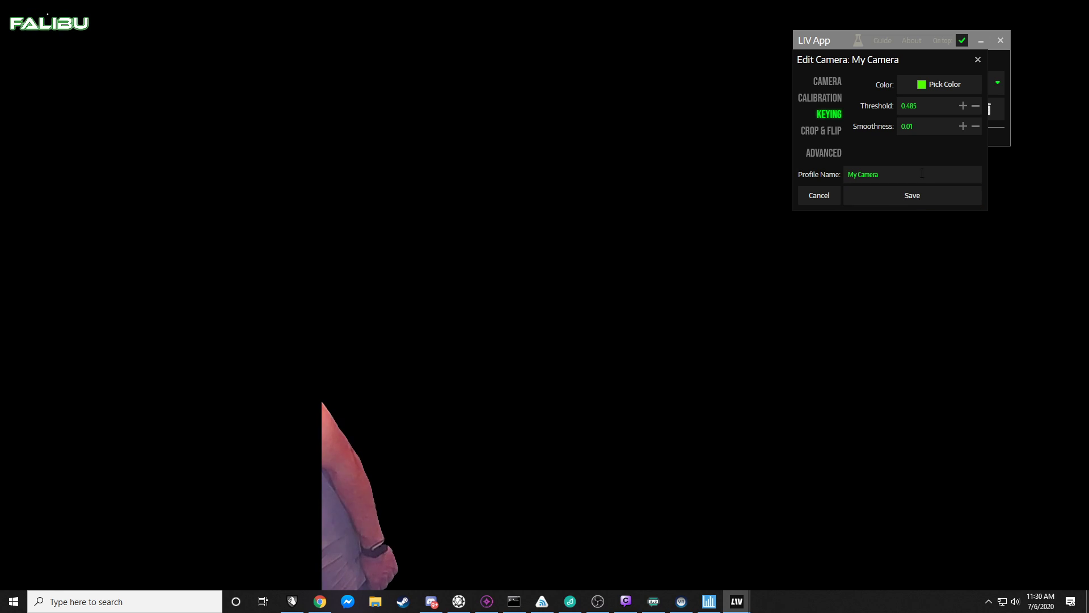
Adjust the keying threshold to 0.46 and the smoothness to 0.02
click(971, 111)
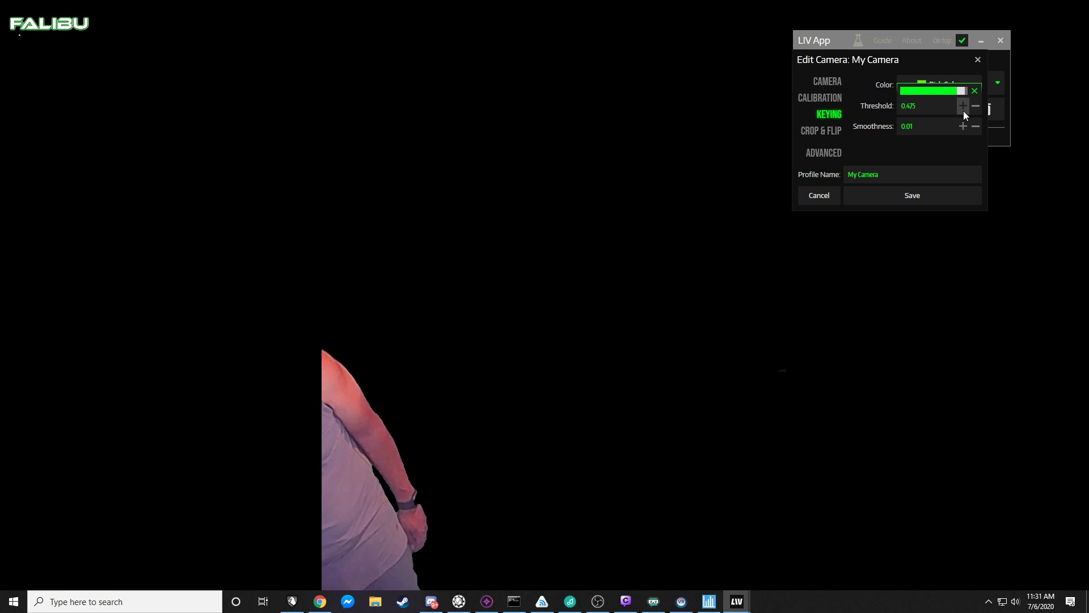
click(963, 111)
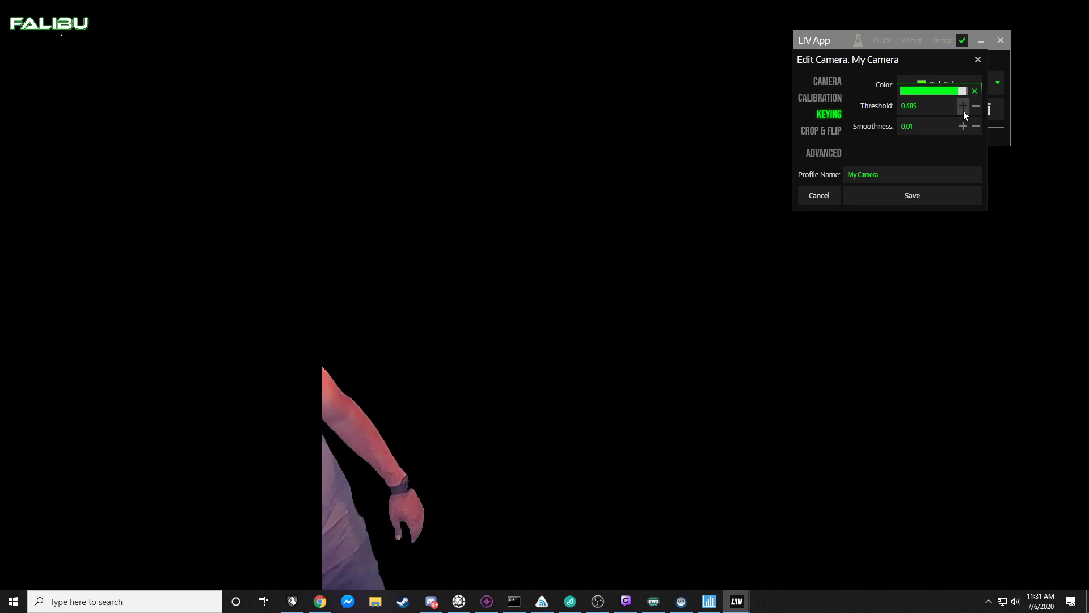
click(962, 106)
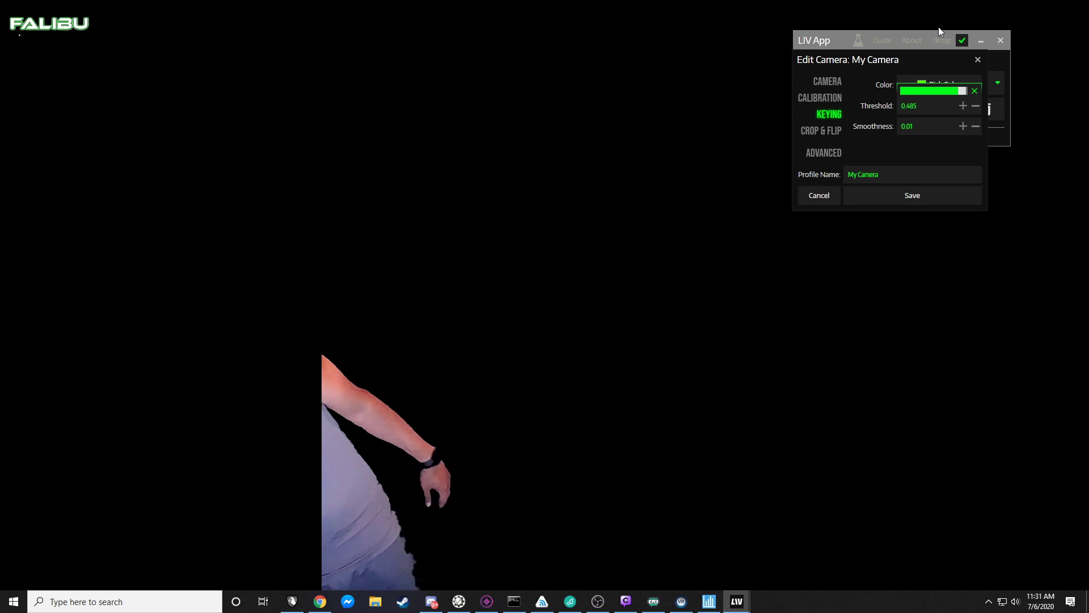
click(972, 109)
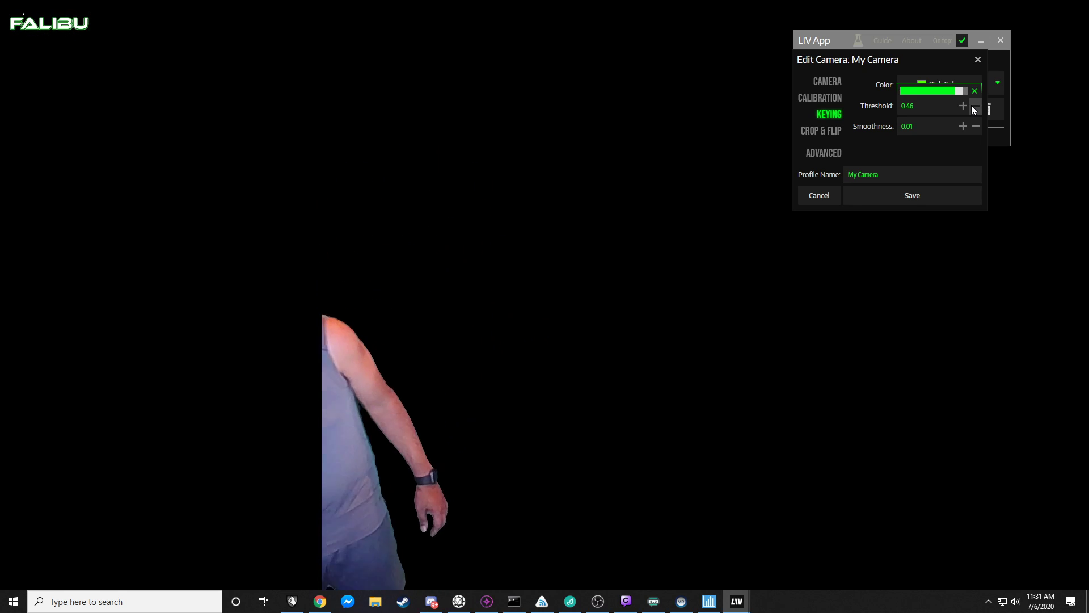
click(964, 126)
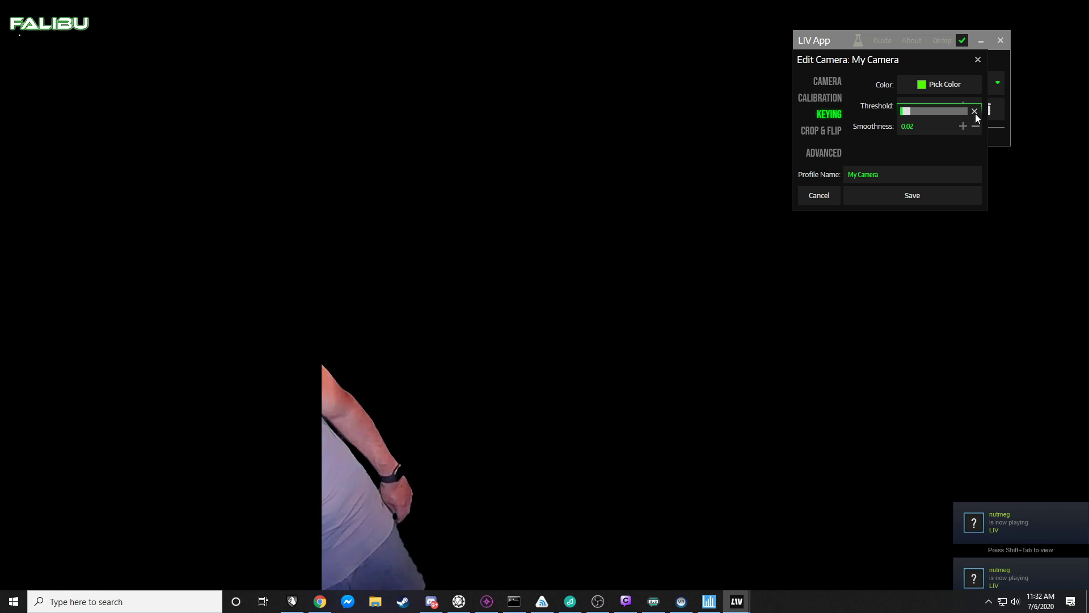
click(975, 113)
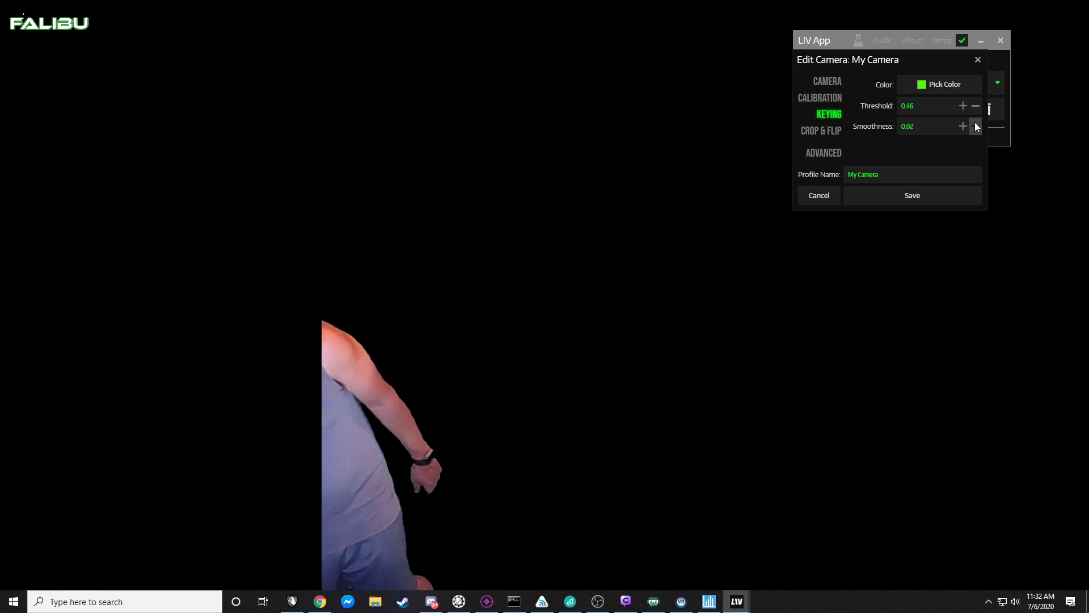
Shift the keying color to the yellower green #6CFF00 with hue 94
click(957, 84)
click(902, 108)
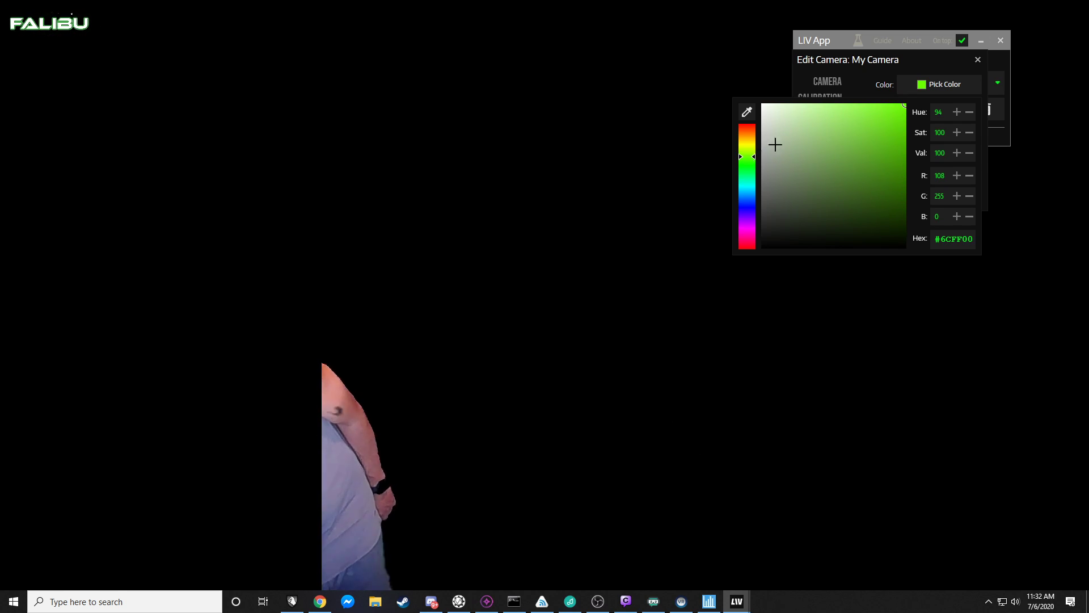
click(938, 66)
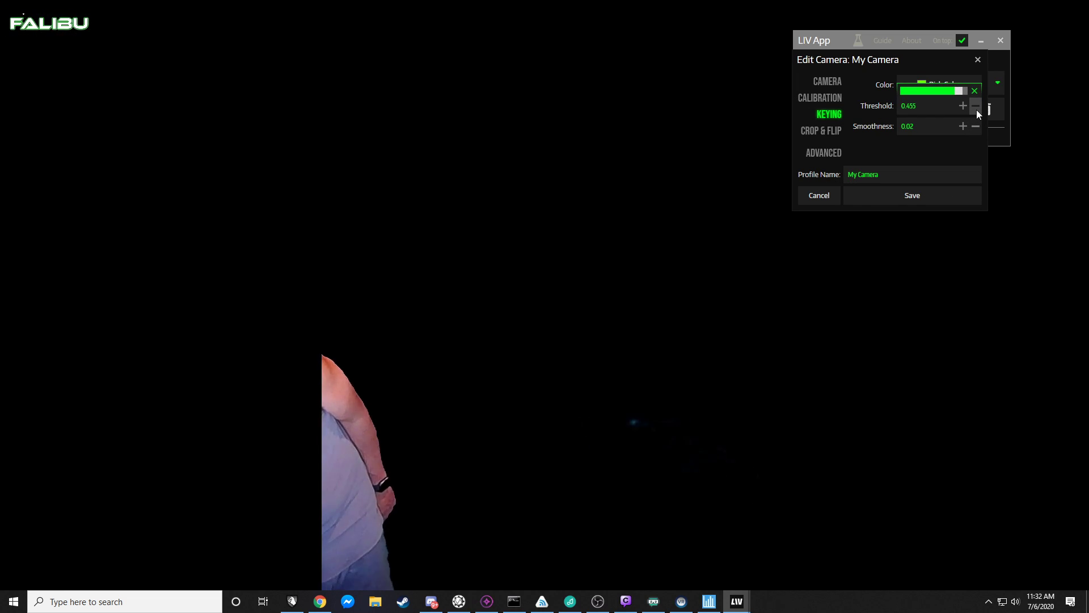
Fine-tune the keying to a threshold of 0.465 and a smoothness of 0.015
click(962, 127)
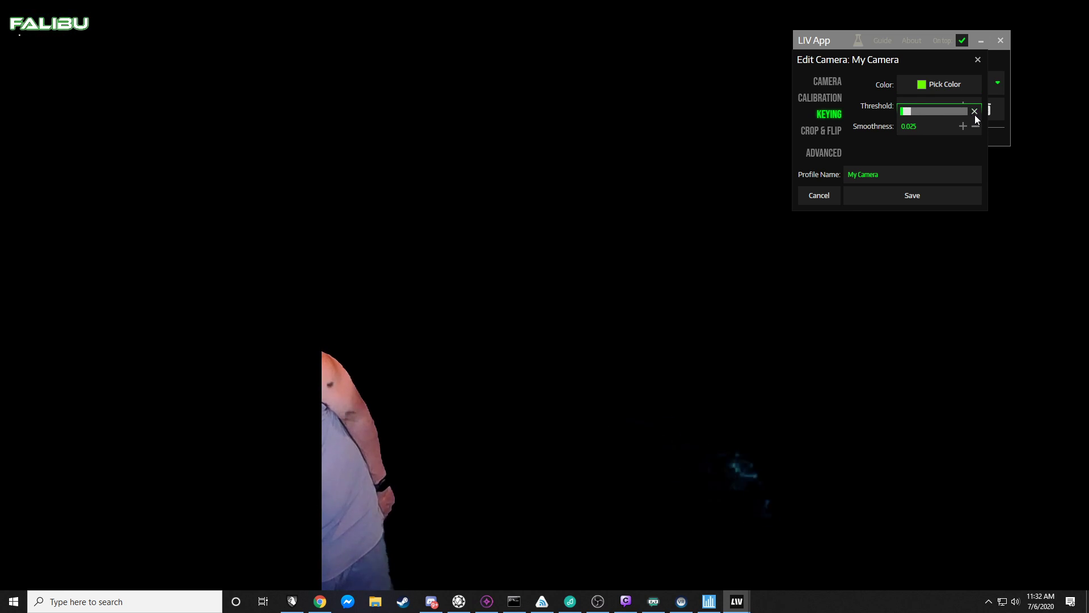
click(962, 105)
click(962, 106)
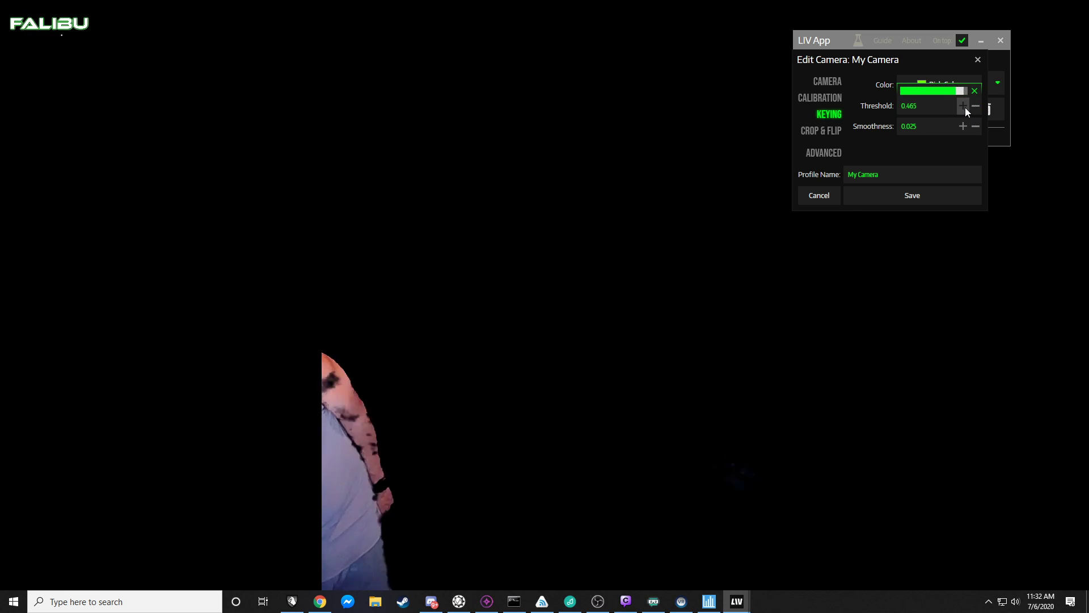
click(975, 126)
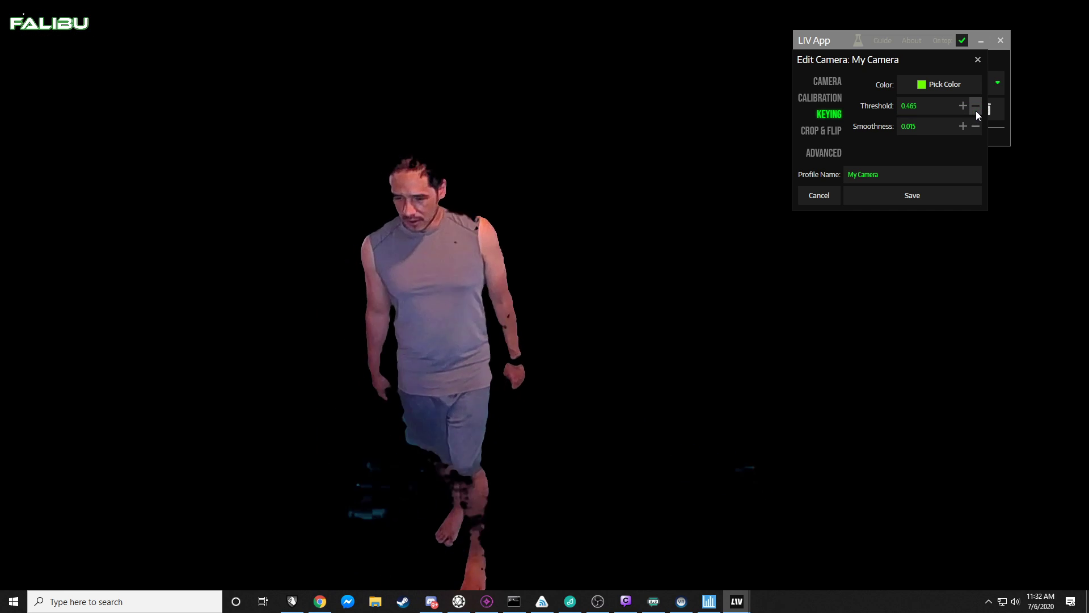
Open the webcam's device settings from the My Camera profile and lower the exposure to -7
click(838, 84)
click(937, 219)
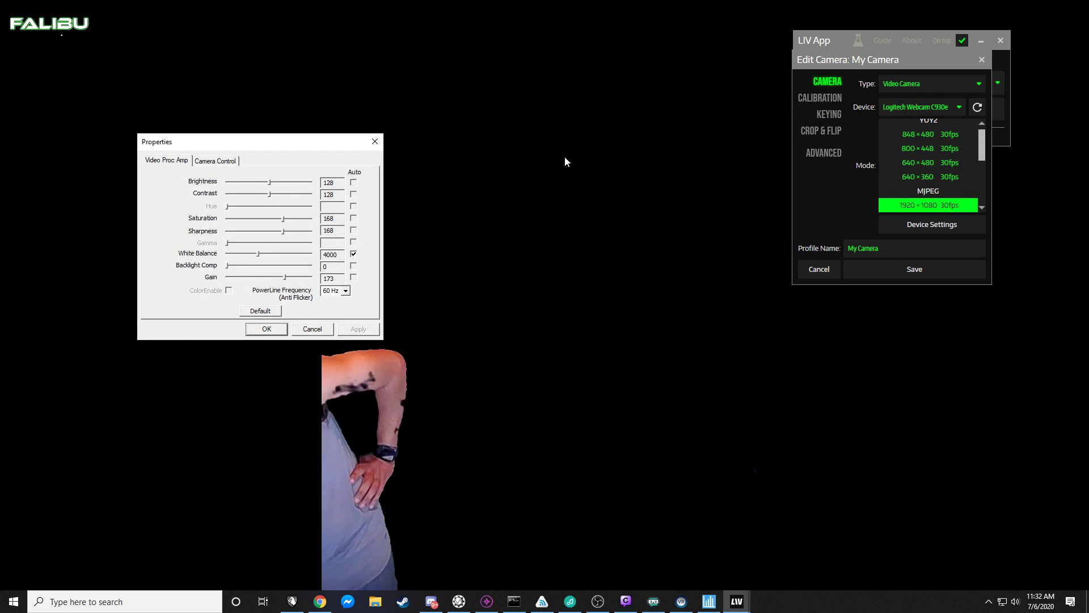
click(211, 161)
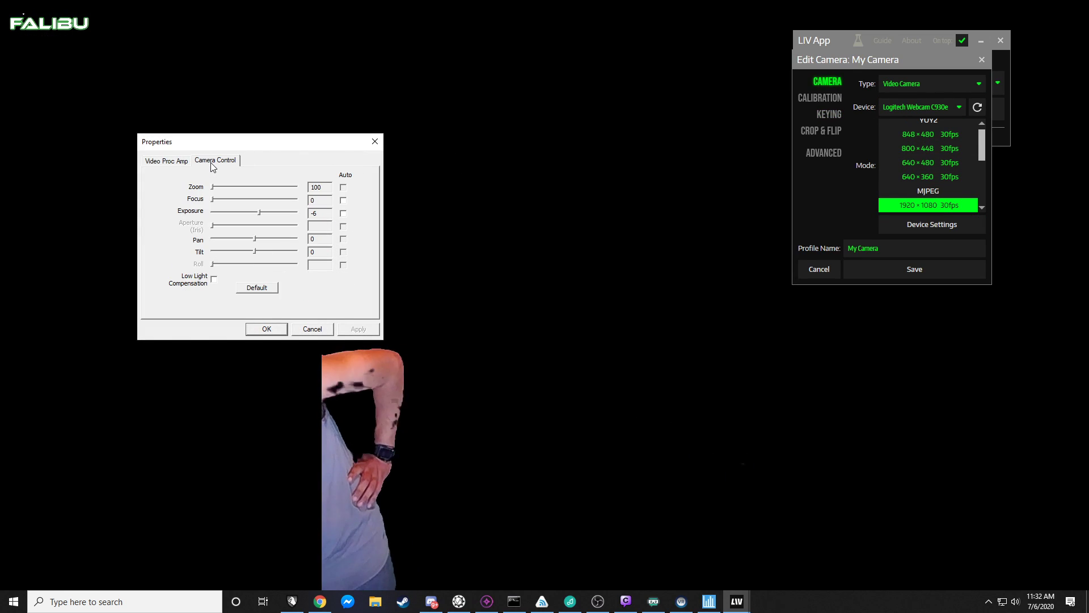
click(253, 213)
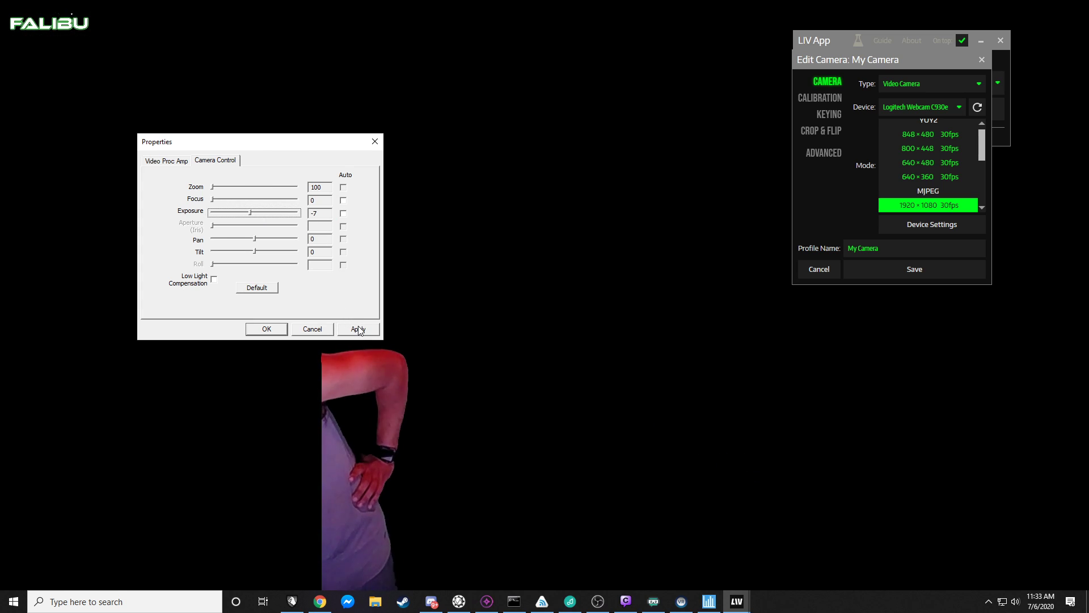
Reduce the webcam's saturation to 128 and its sharpness to 145
click(182, 162)
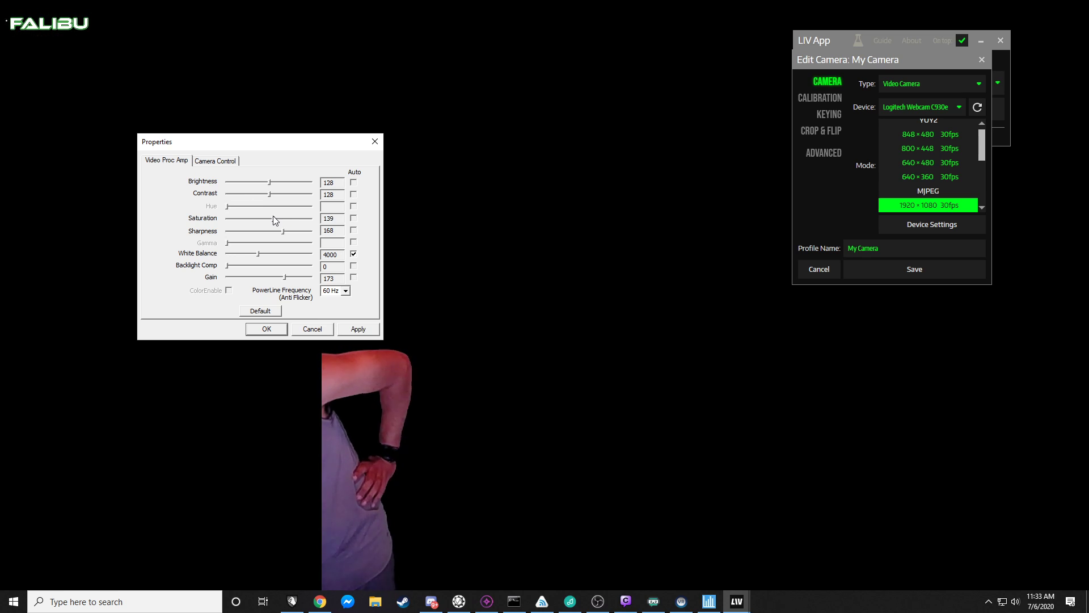
drag(272, 216, 269, 216)
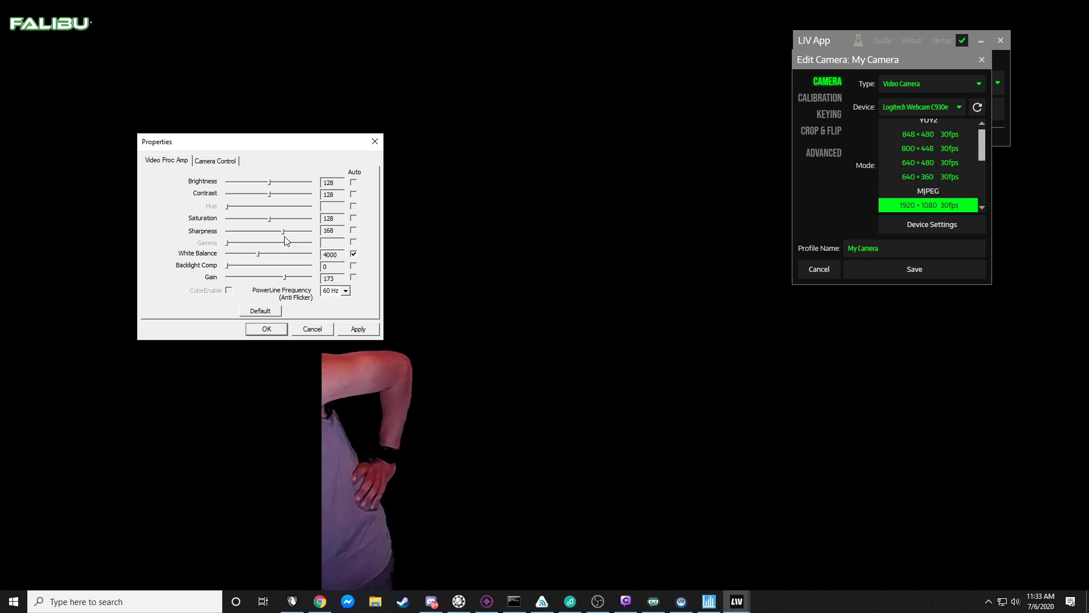
drag(280, 233, 276, 231)
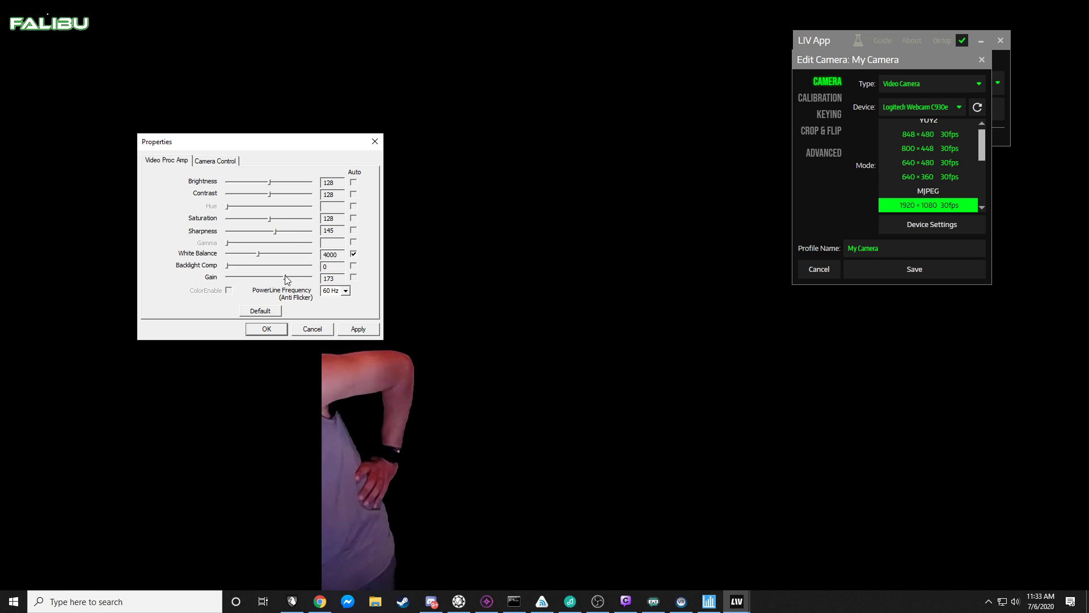
Raise the webcam's gain to 255, confirm the device properties, and reopen them briefly to check the settings
drag(285, 275, 290, 277)
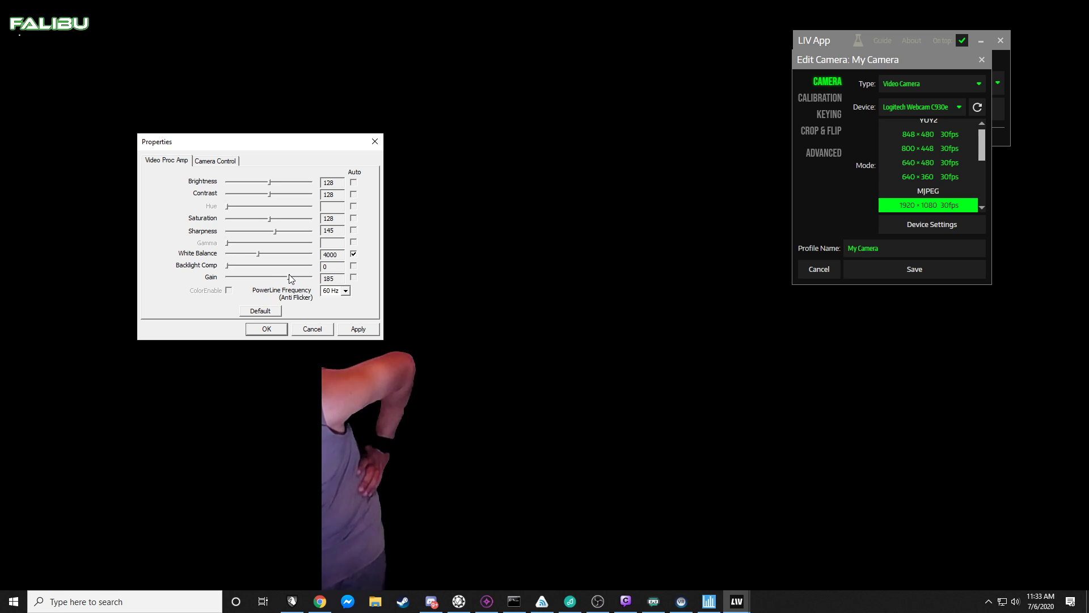
drag(287, 274, 311, 269)
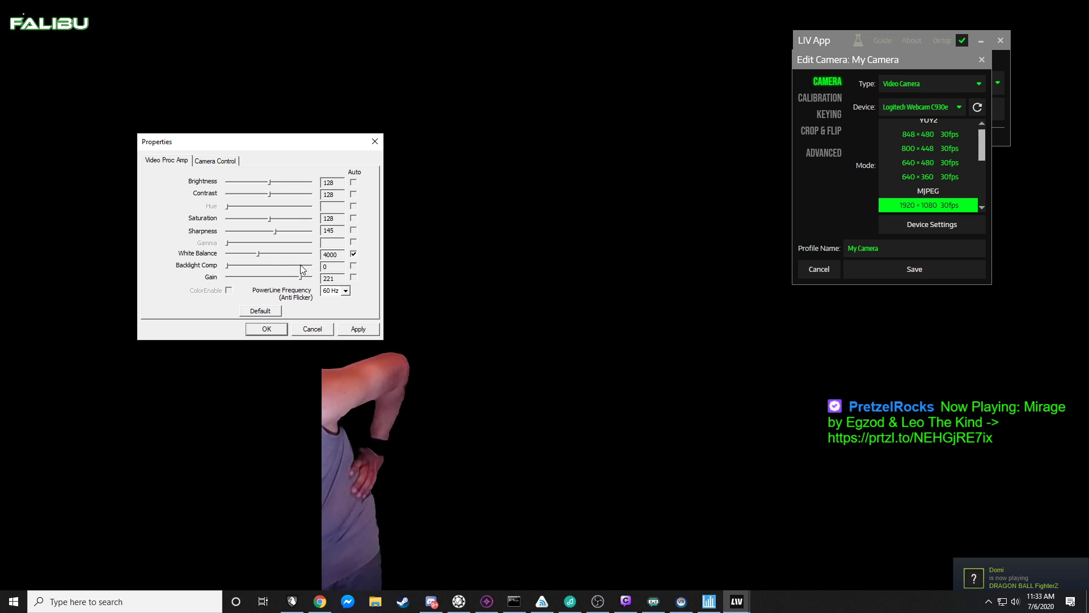
drag(298, 266, 314, 265)
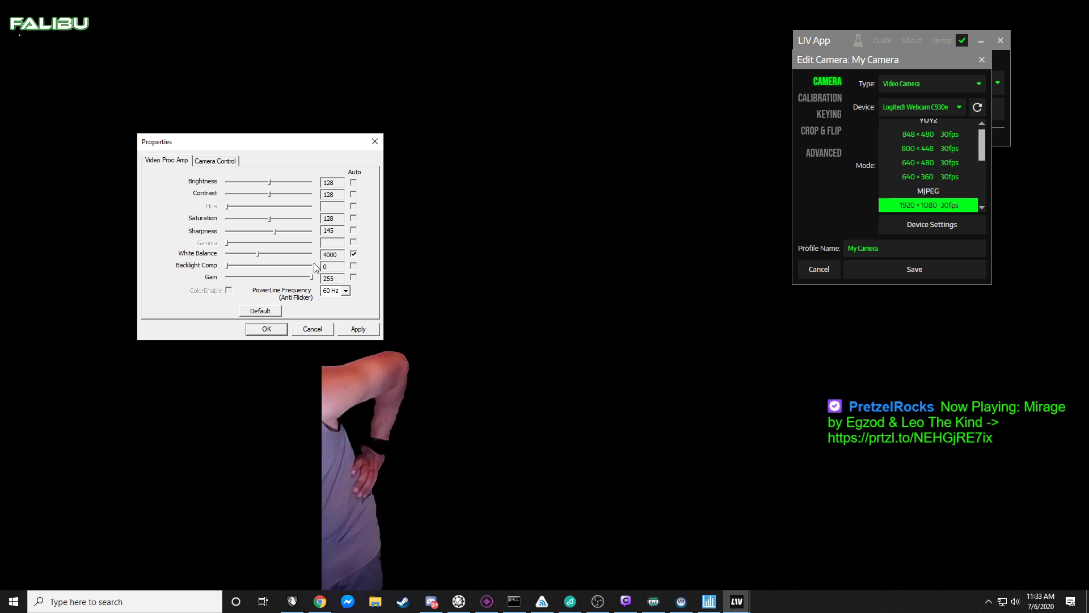
click(220, 161)
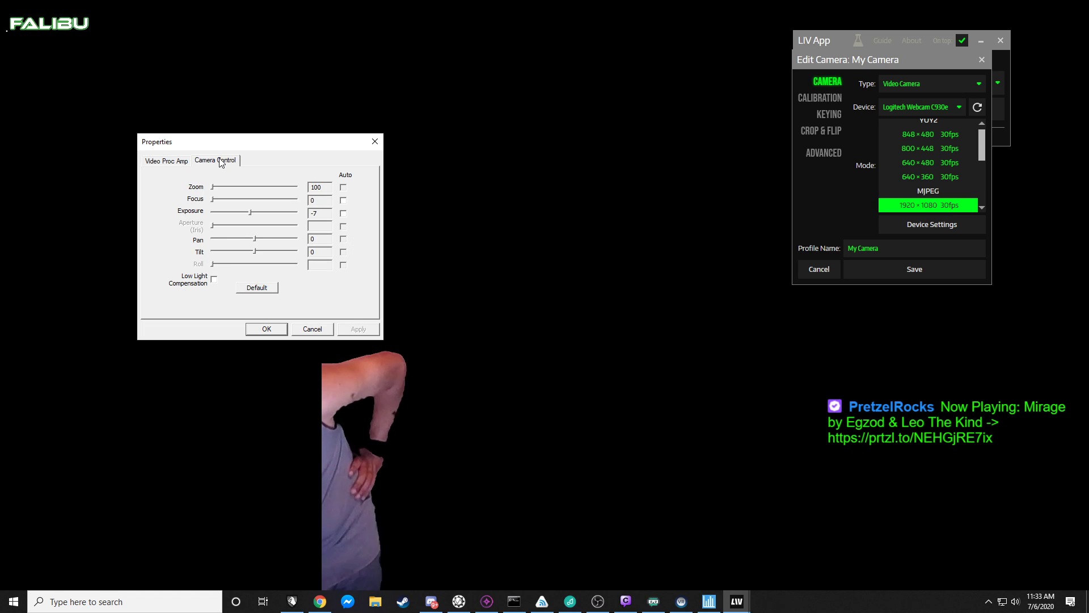
click(280, 333)
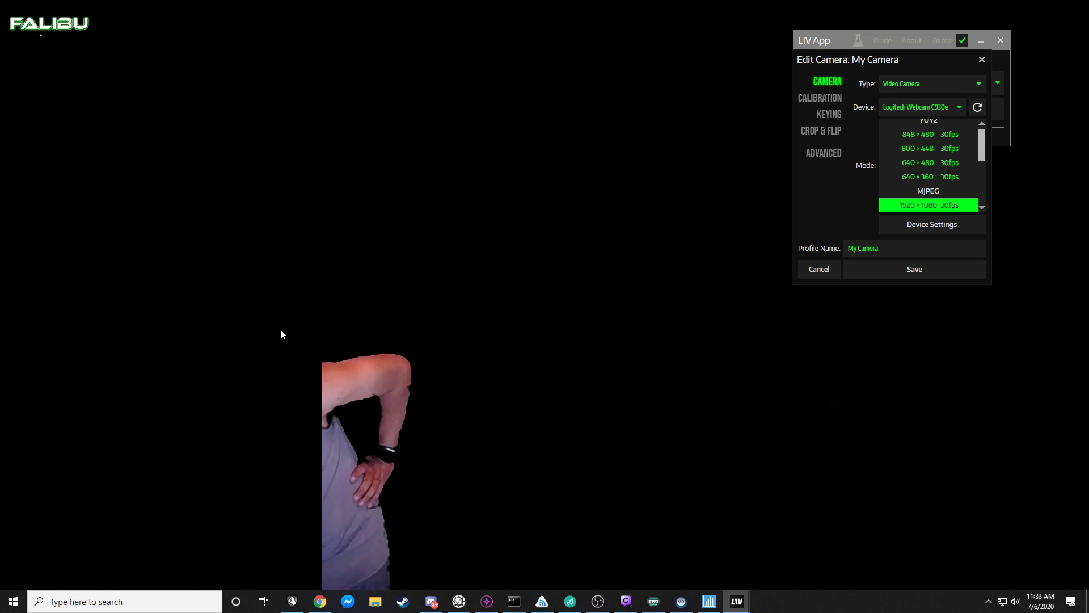
click(893, 227)
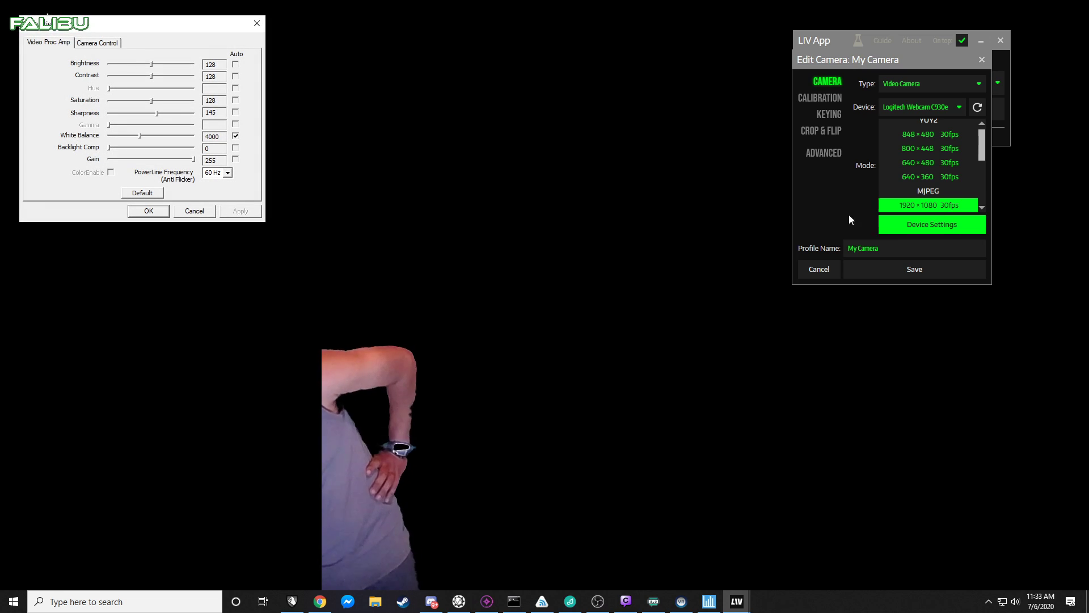
click(257, 24)
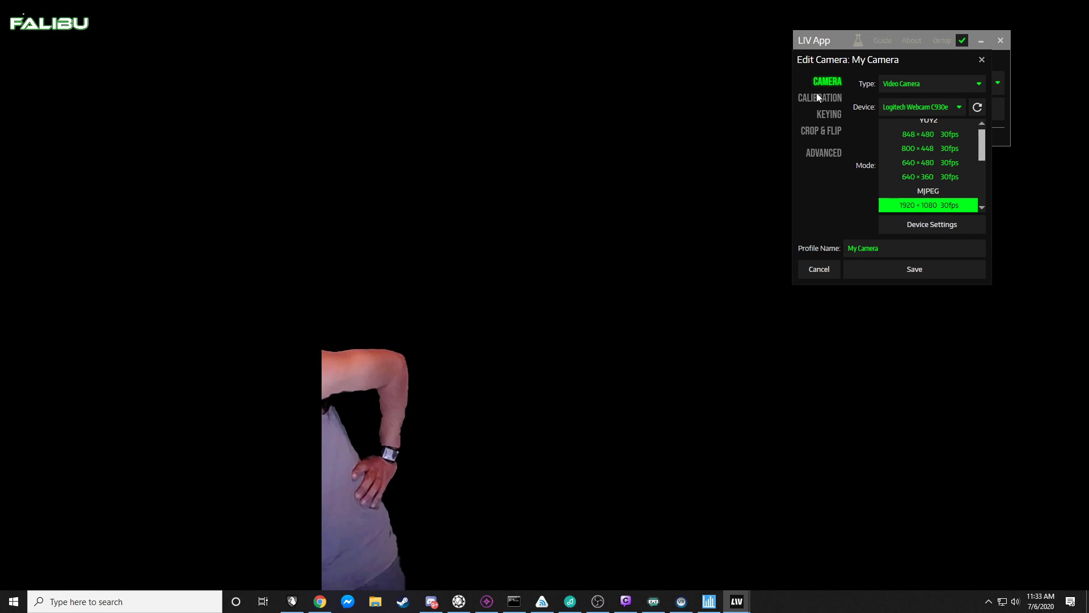
Set the My Camera keying color to the green #27FF00 with hue 110 and the threshold to 0.48
click(828, 112)
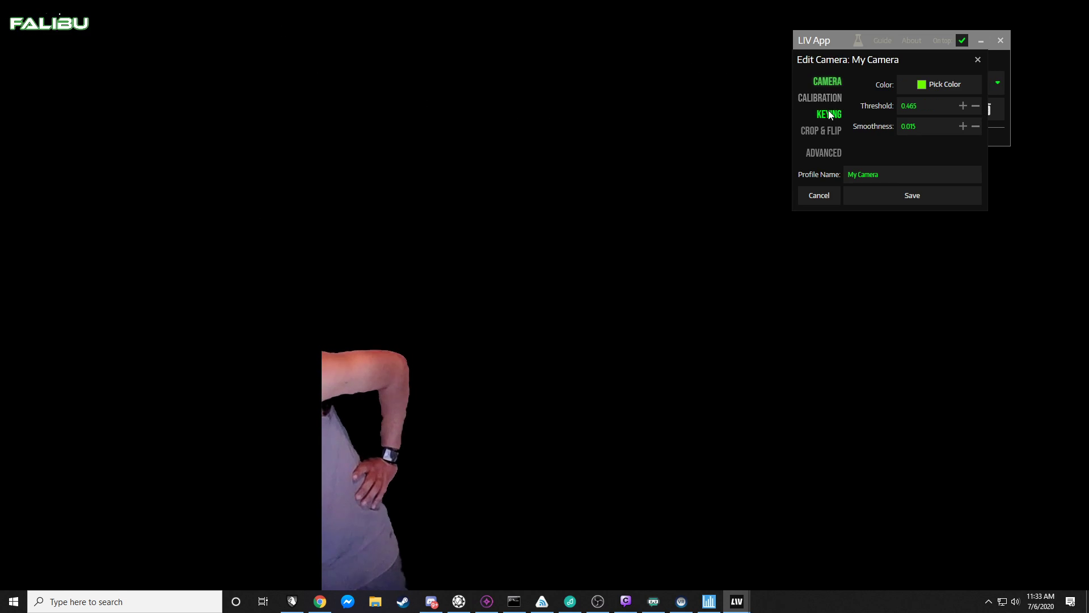
click(968, 86)
click(934, 67)
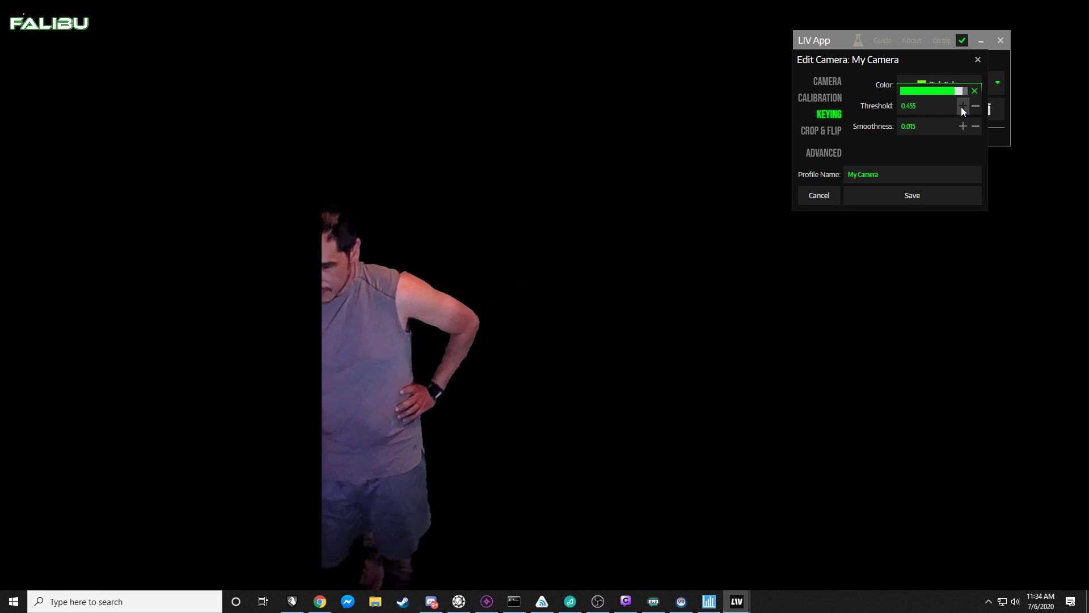
click(963, 106)
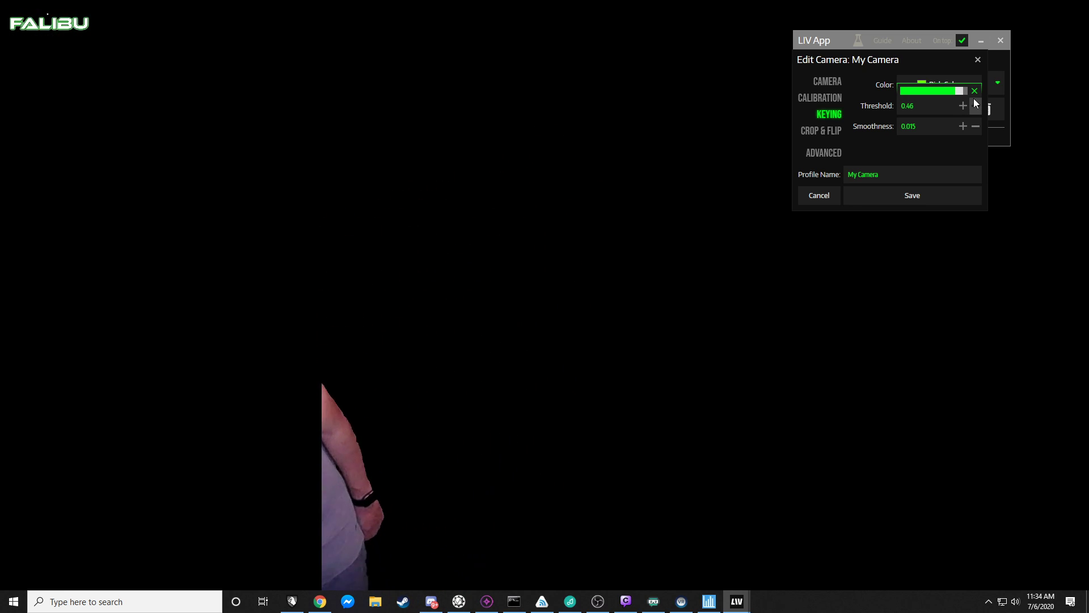
click(954, 84)
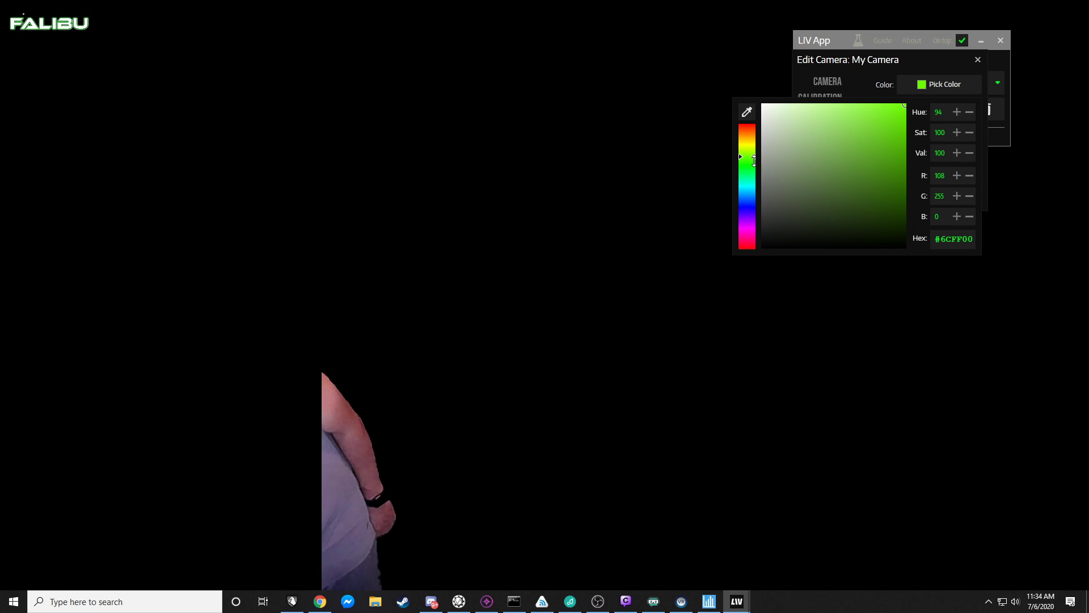
drag(749, 159, 748, 161)
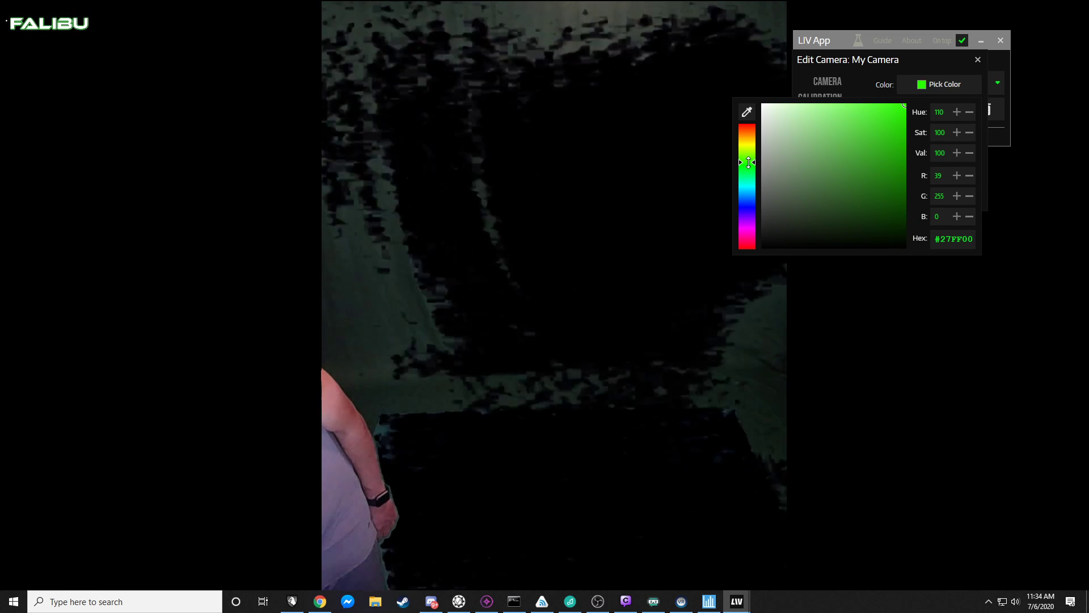
click(935, 57)
click(962, 105)
click(963, 105)
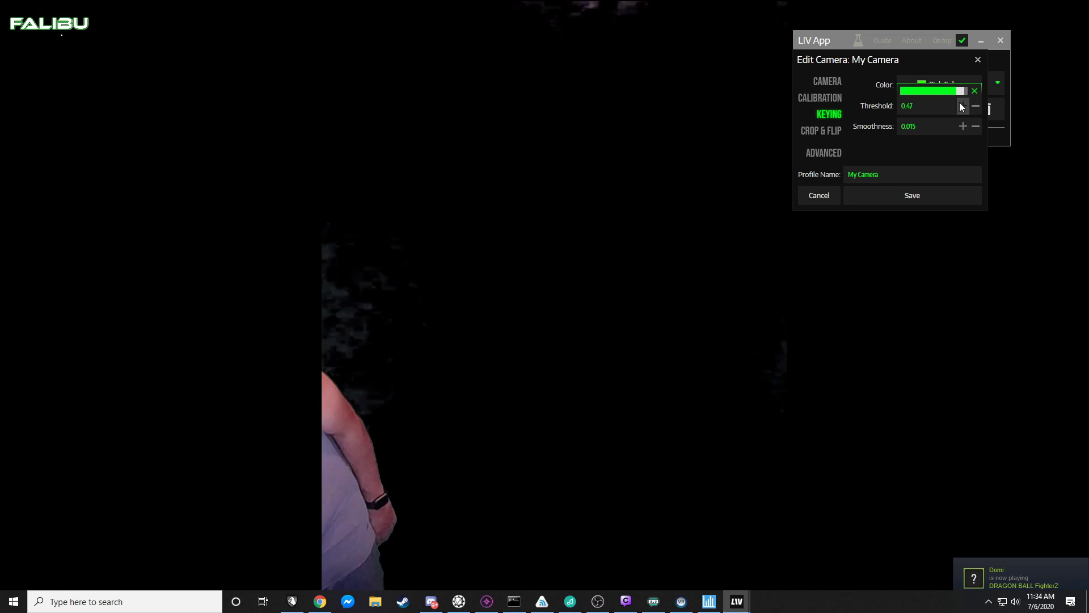
click(963, 105)
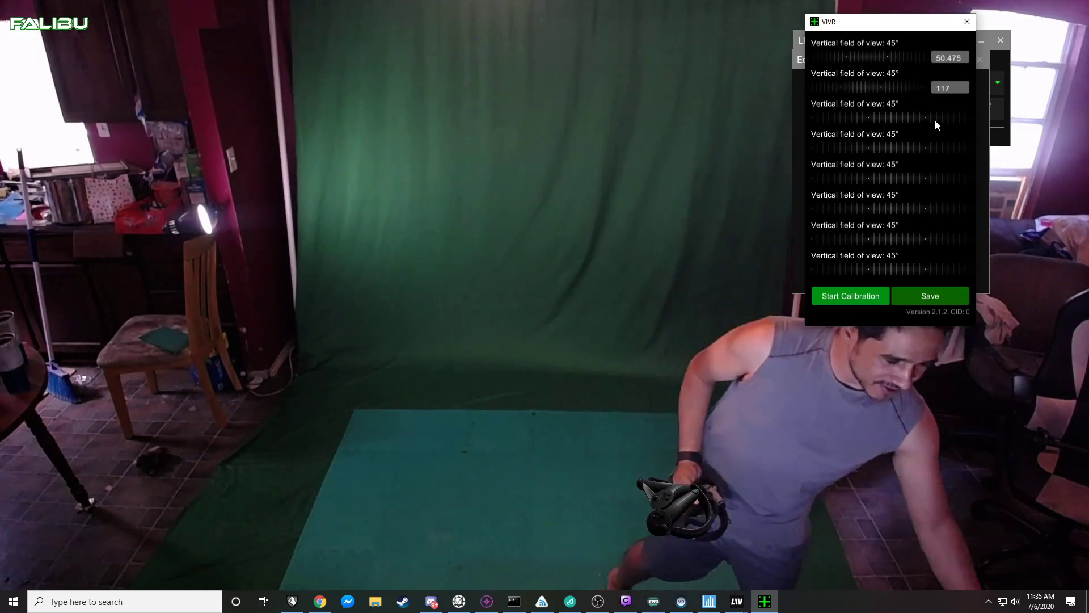
Move the VIVR window off the LIV App, run the camera calibration, and save the imported calibration to My Camera
drag(856, 26, 65, 30)
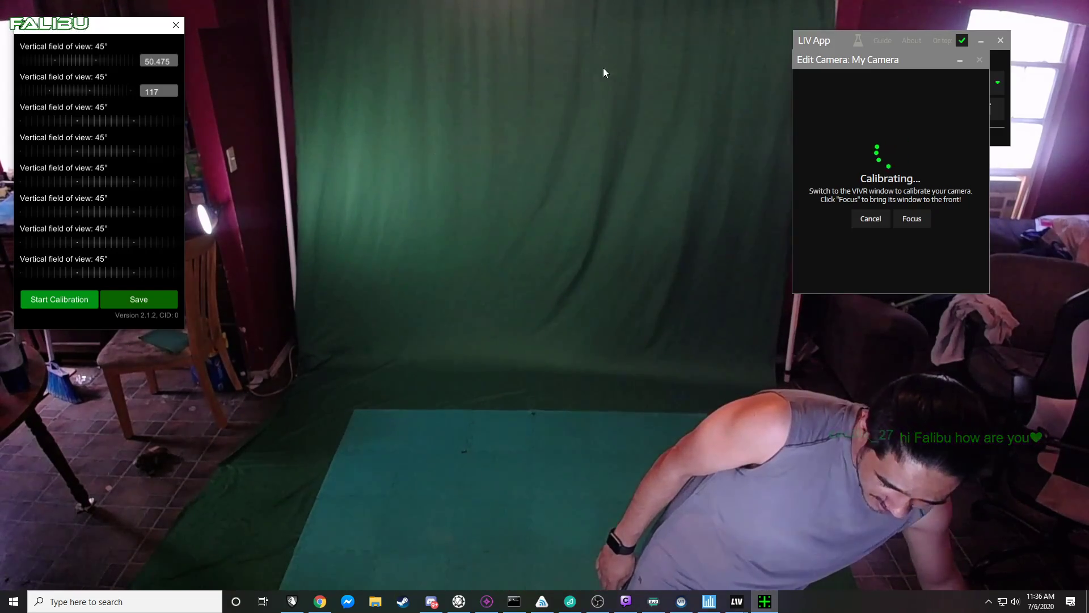
click(90, 298)
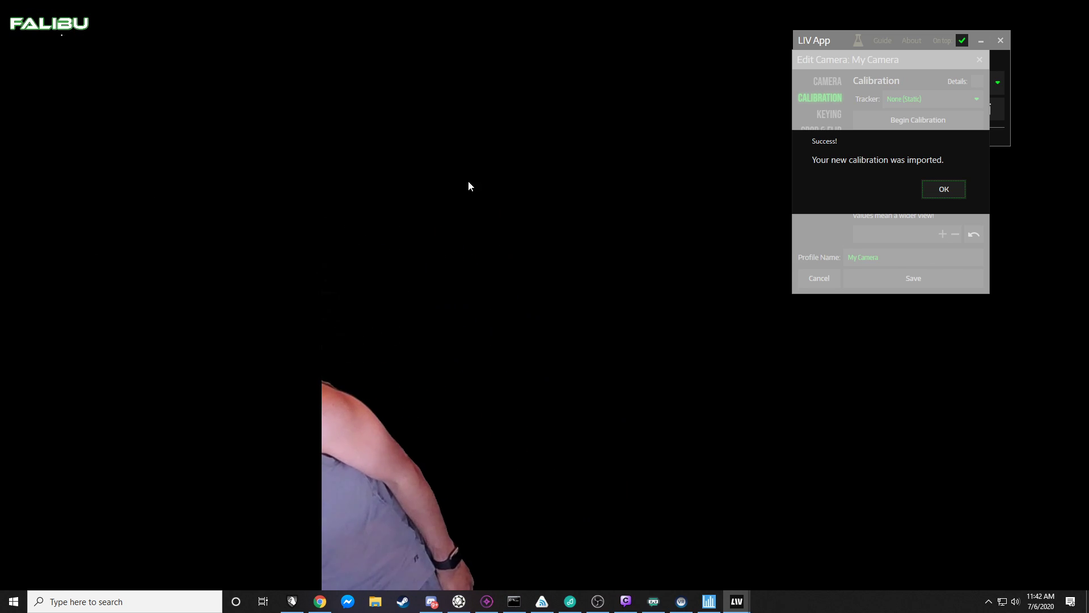
click(933, 191)
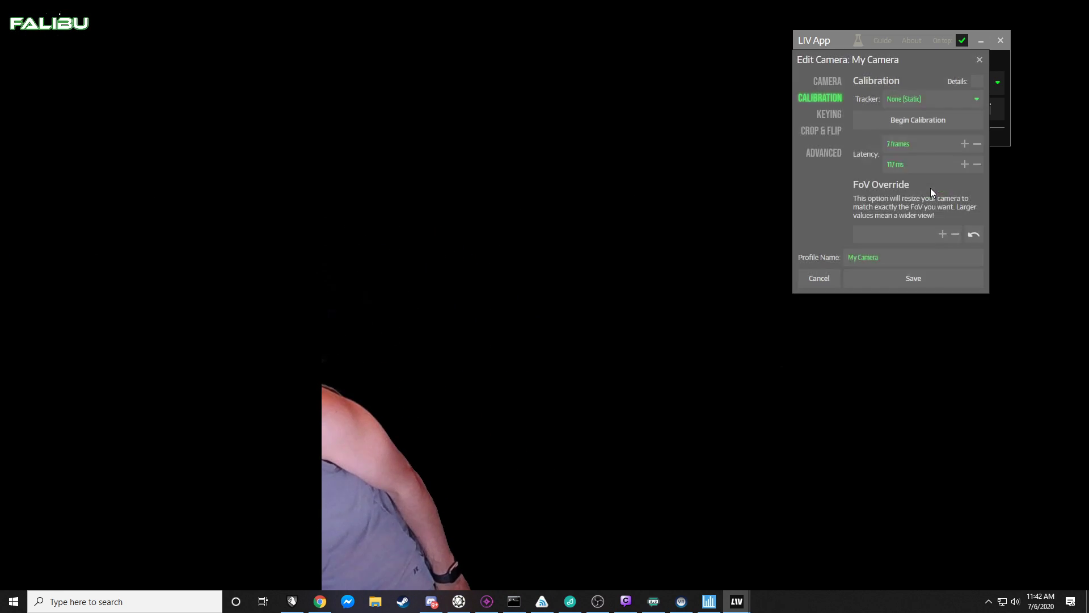
click(912, 277)
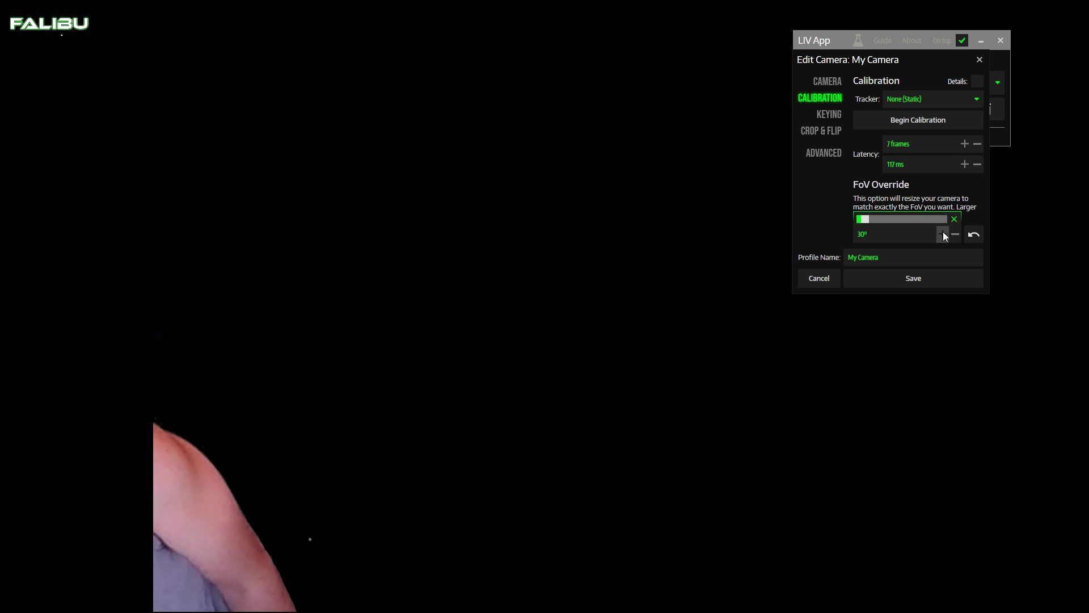
Set the FoV override of My Camera to 80° and save the profile
click(943, 233)
click(942, 233)
click(942, 234)
click(942, 233)
click(943, 233)
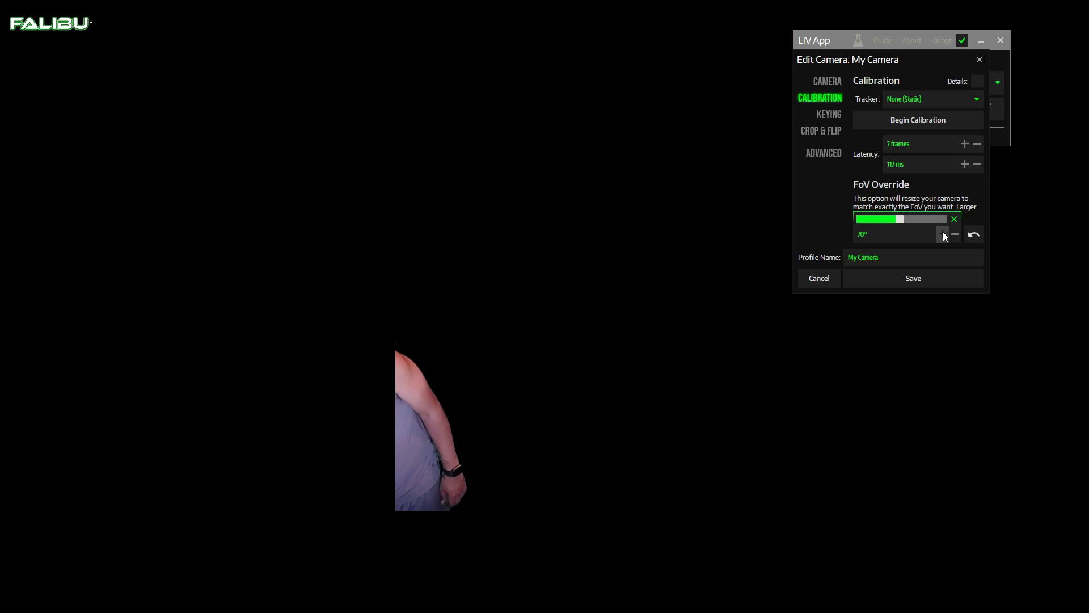
click(943, 234)
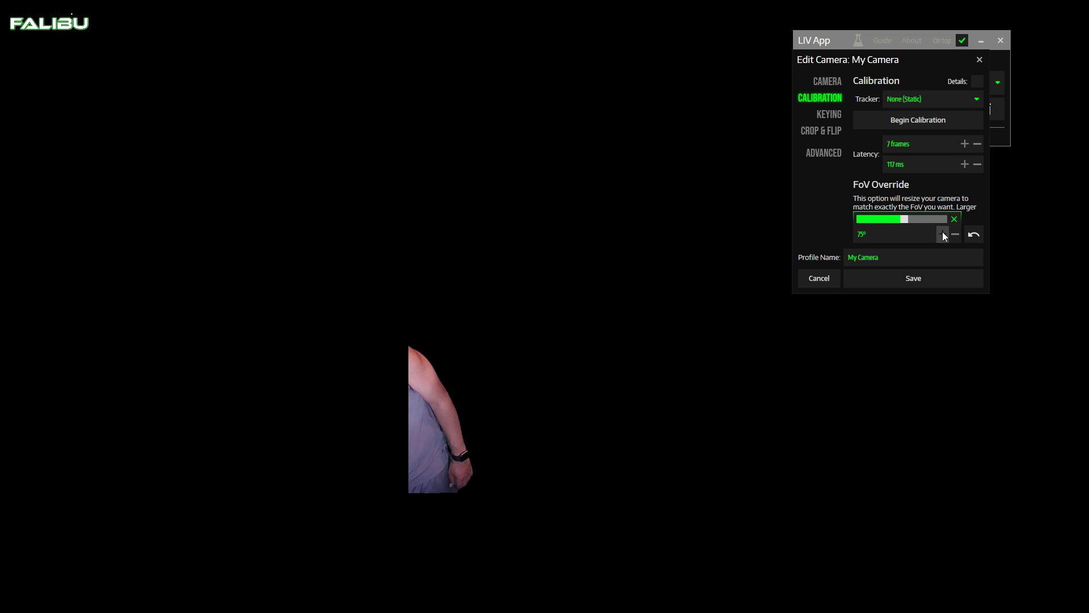
click(943, 233)
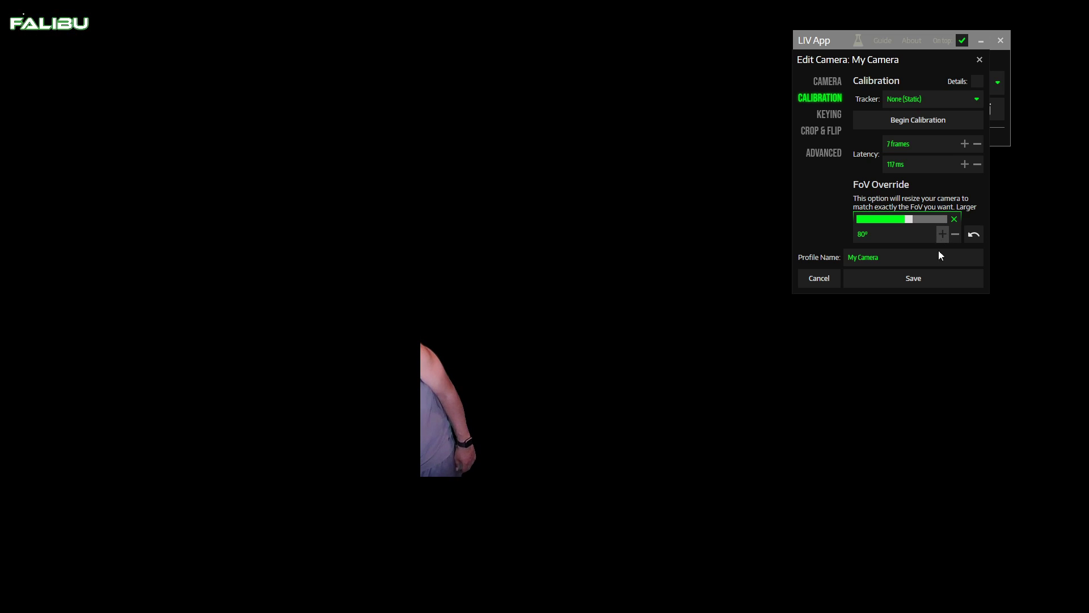
click(932, 277)
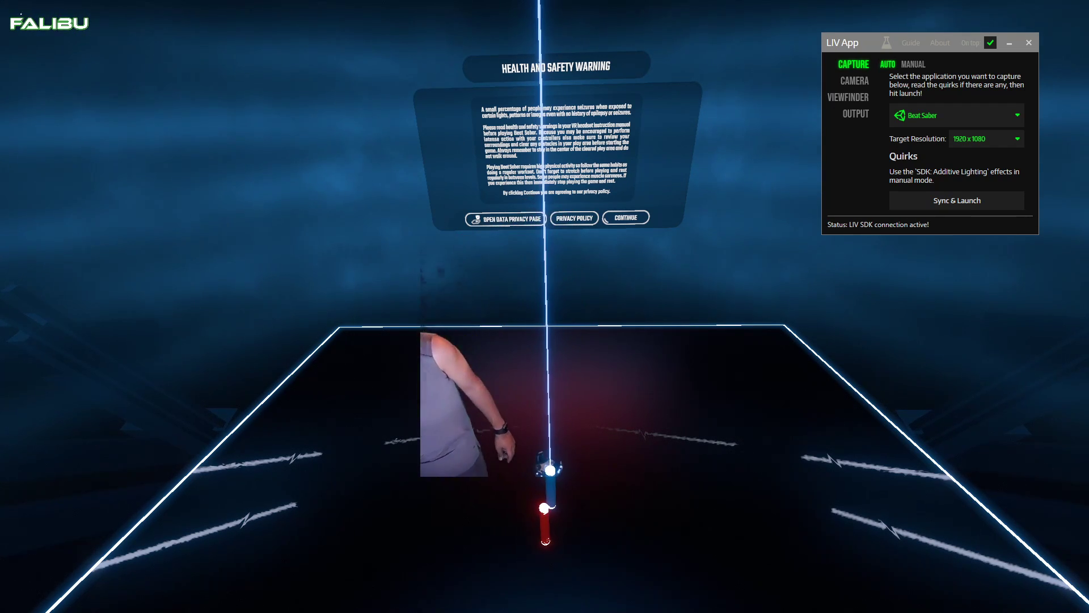
Save the My Camera profile with a keying threshold of 0.485 and minimize the LIV App window
click(853, 80)
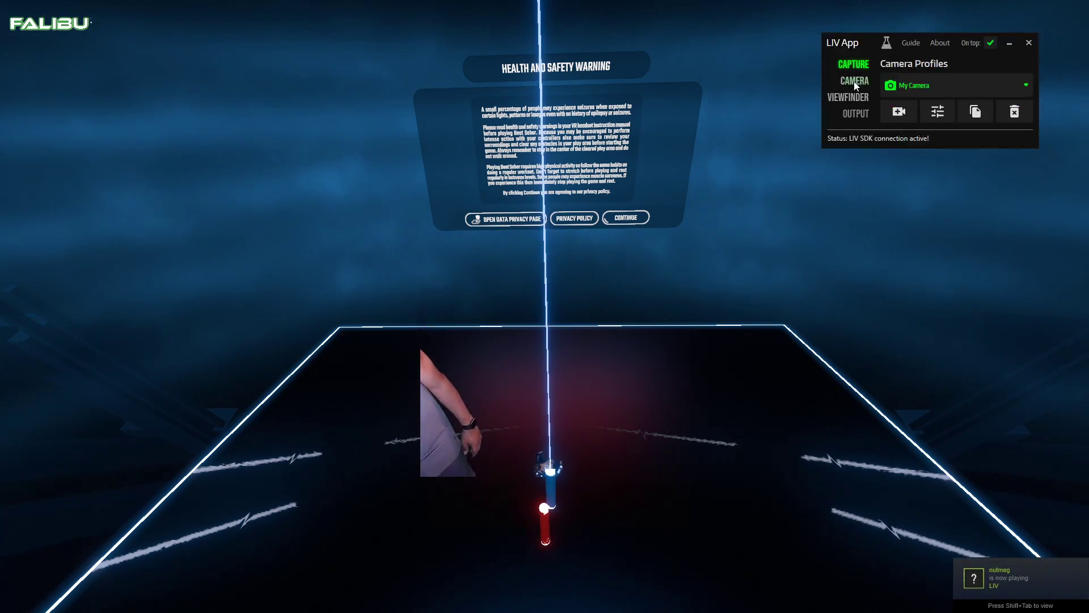
click(937, 111)
click(832, 114)
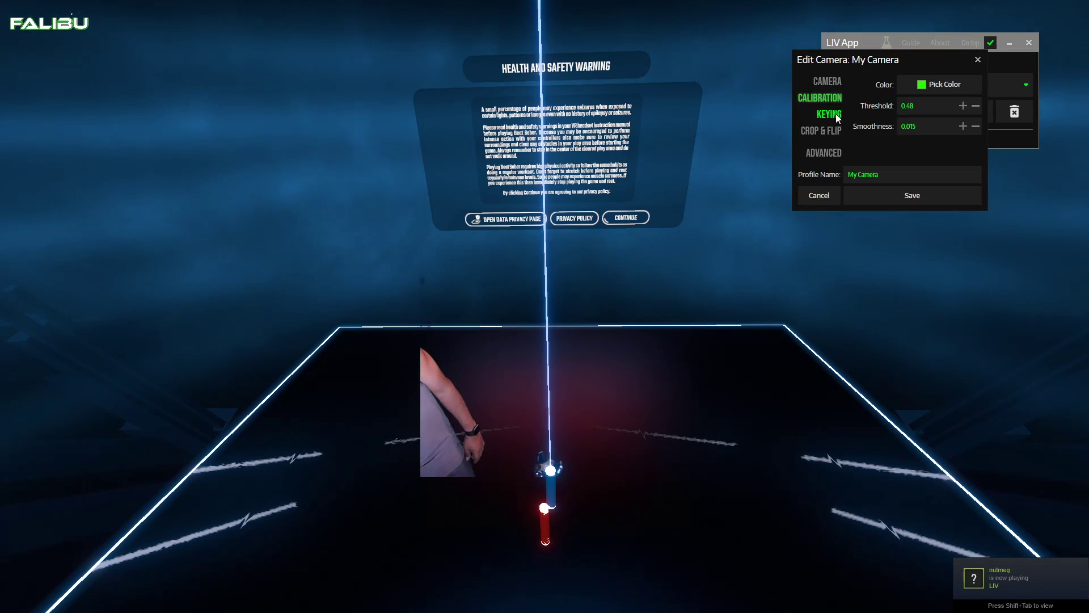
click(961, 107)
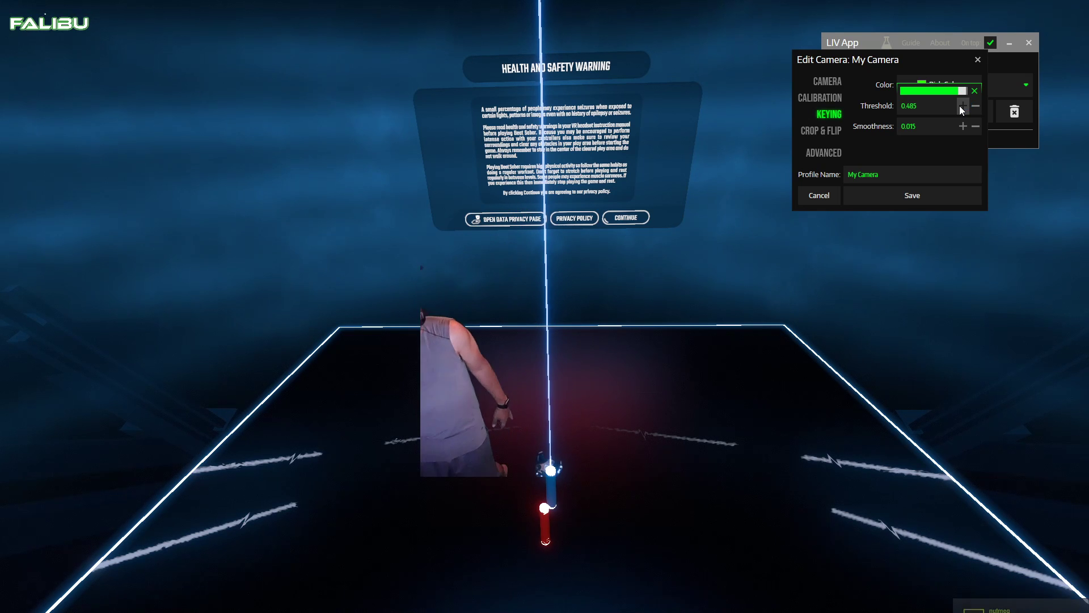
click(944, 193)
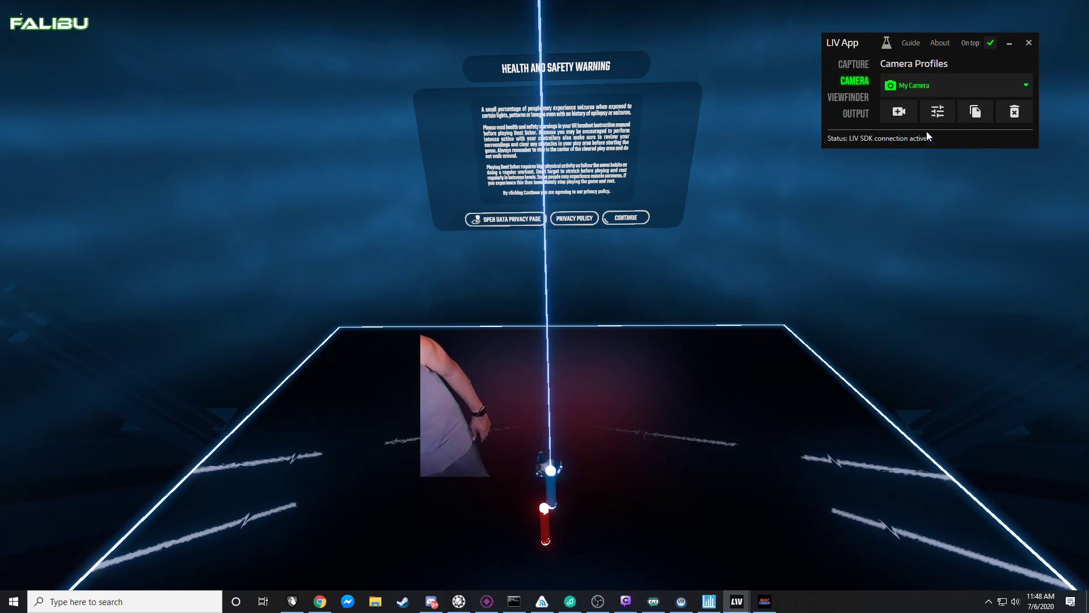
click(863, 65)
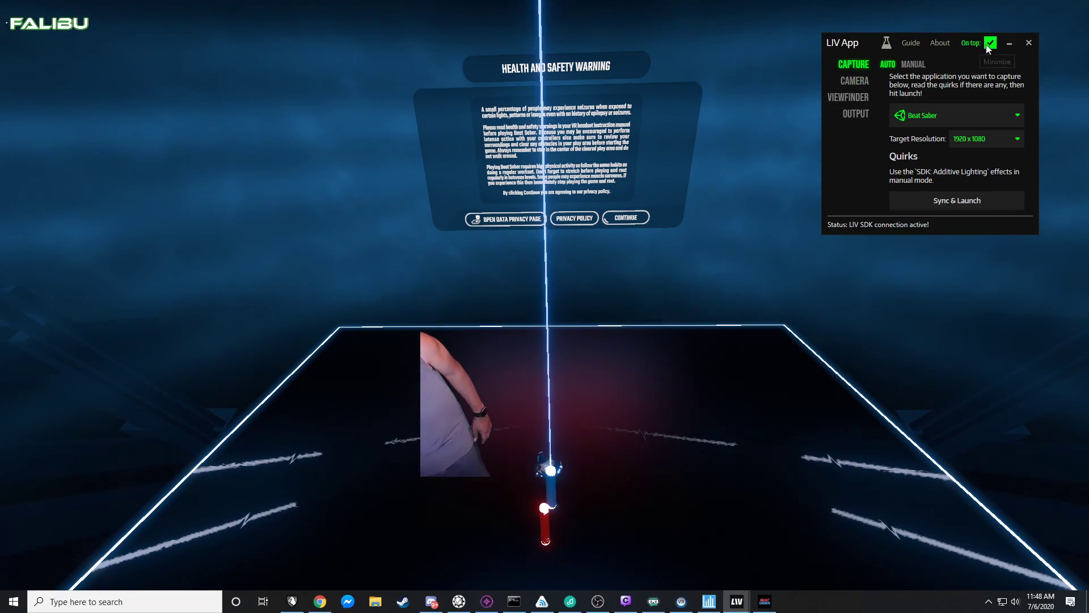
click(1007, 44)
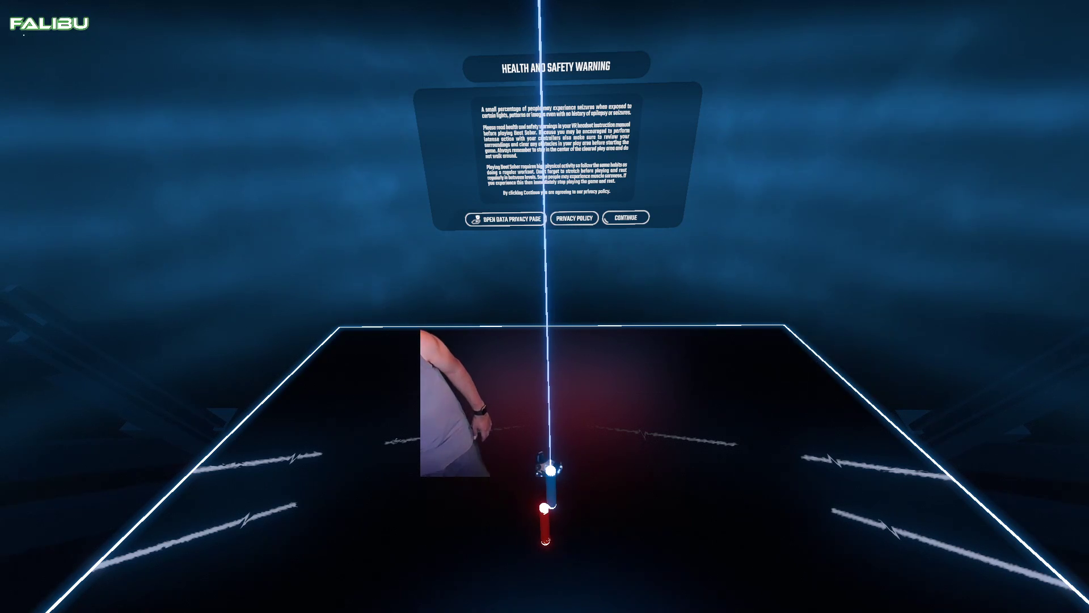